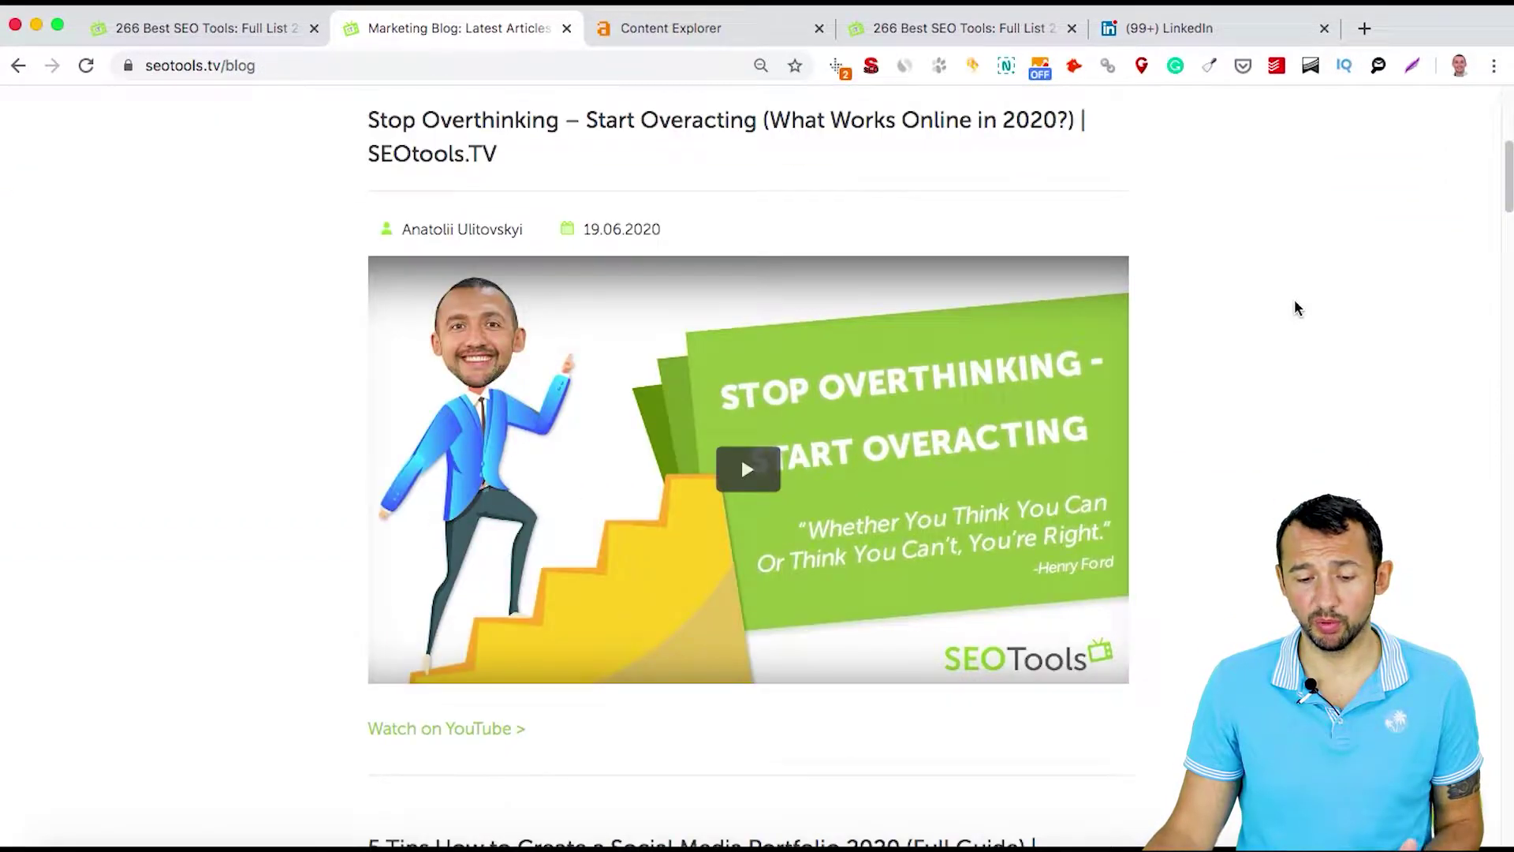
Scroll the SEOtools.TV blog to the 'Why You Don't Need SEO in 2020' post, then return to Content Explorer
scroll(1294, 316, up, 6)
scroll(1293, 335, up, 3)
scroll(1293, 337, down, 6)
scroll(1293, 337, down, 5)
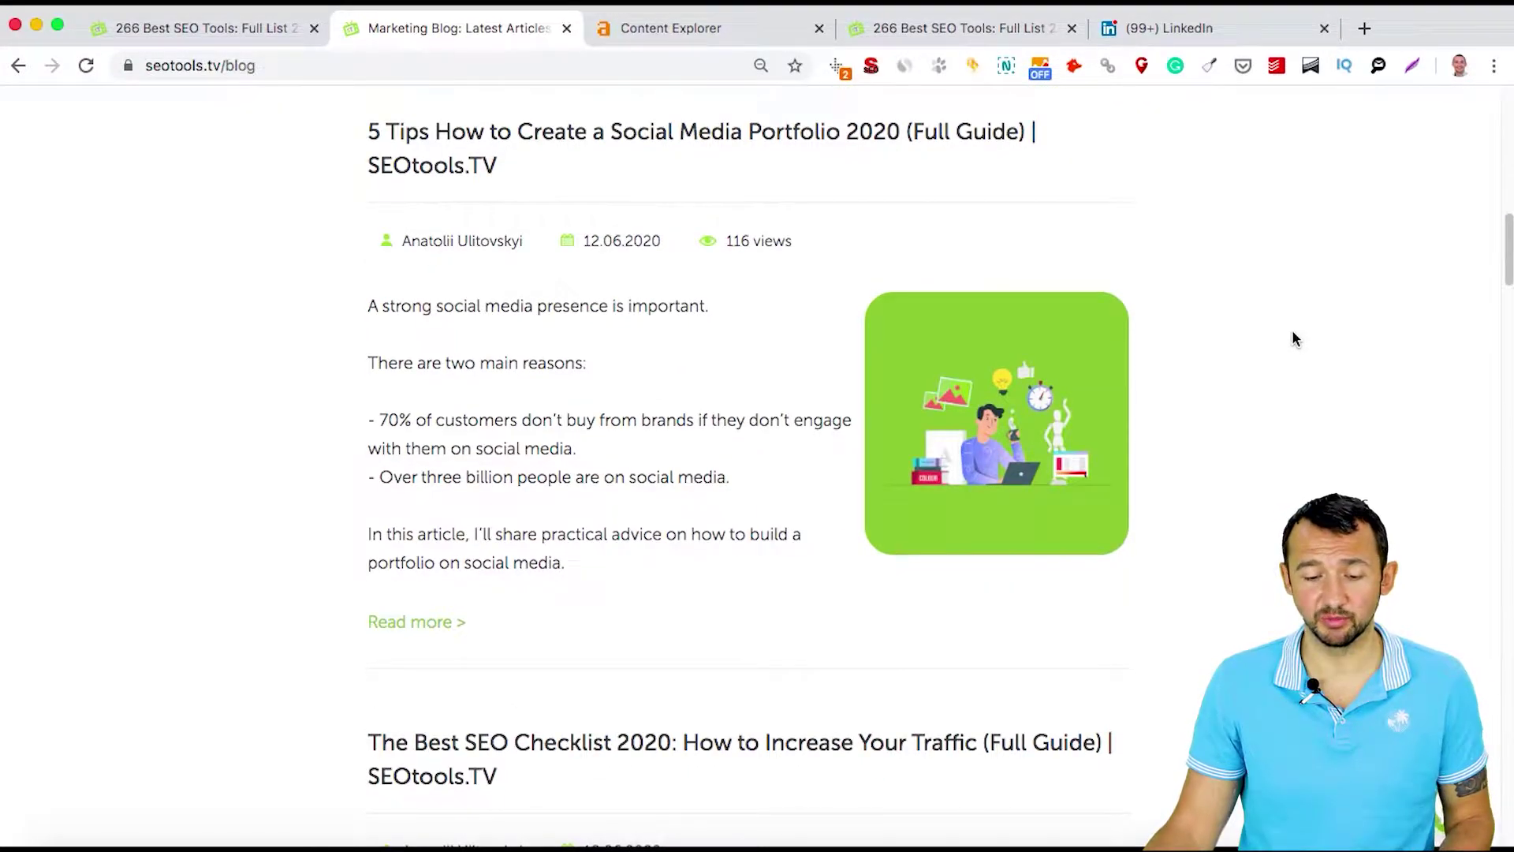
scroll(1292, 338, down, 14)
scroll(1290, 344, down, 1)
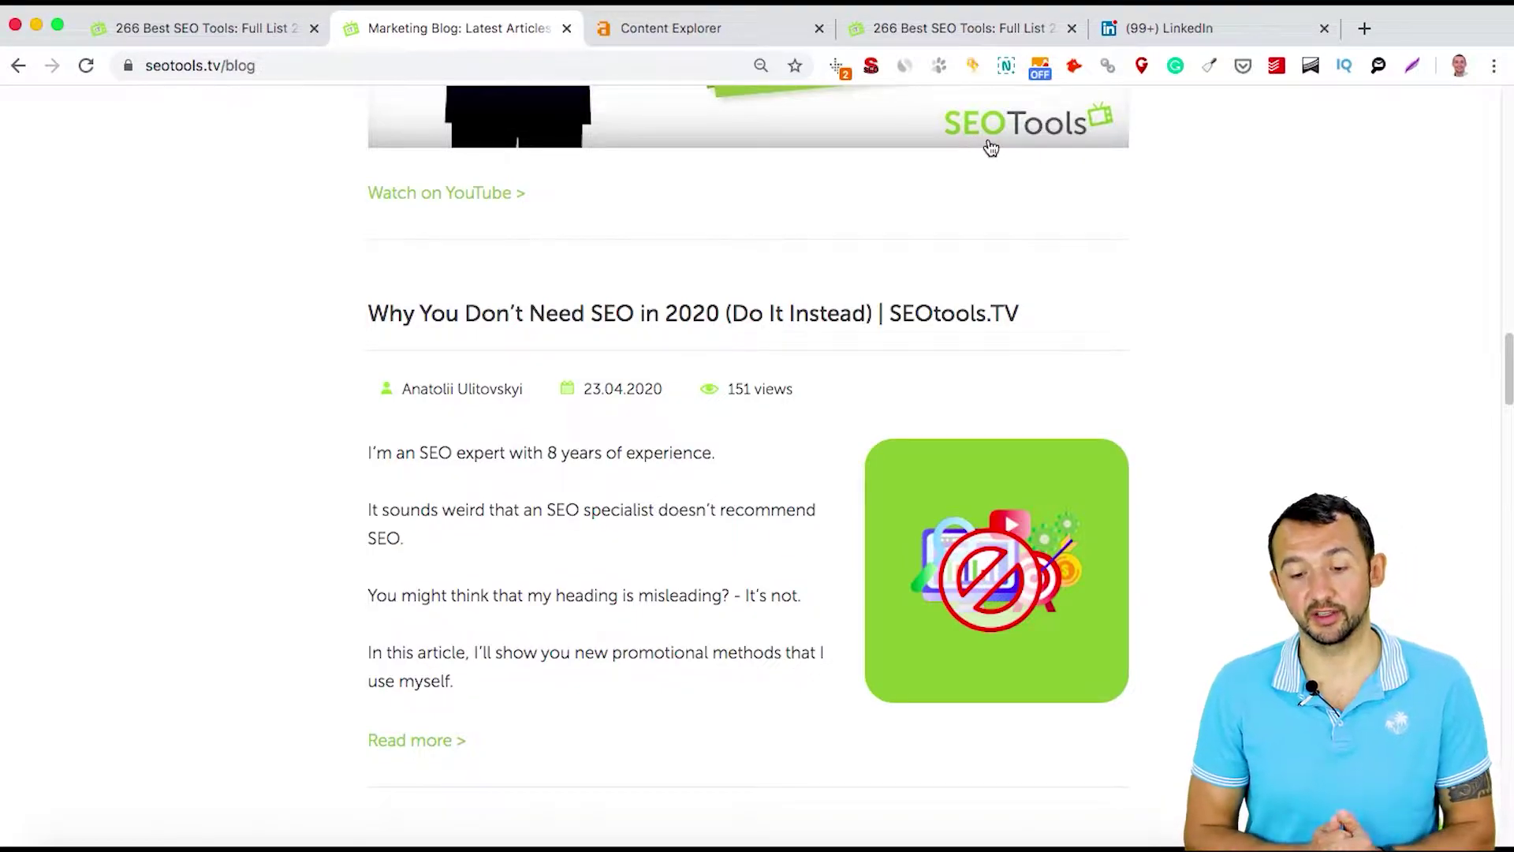
click(757, 29)
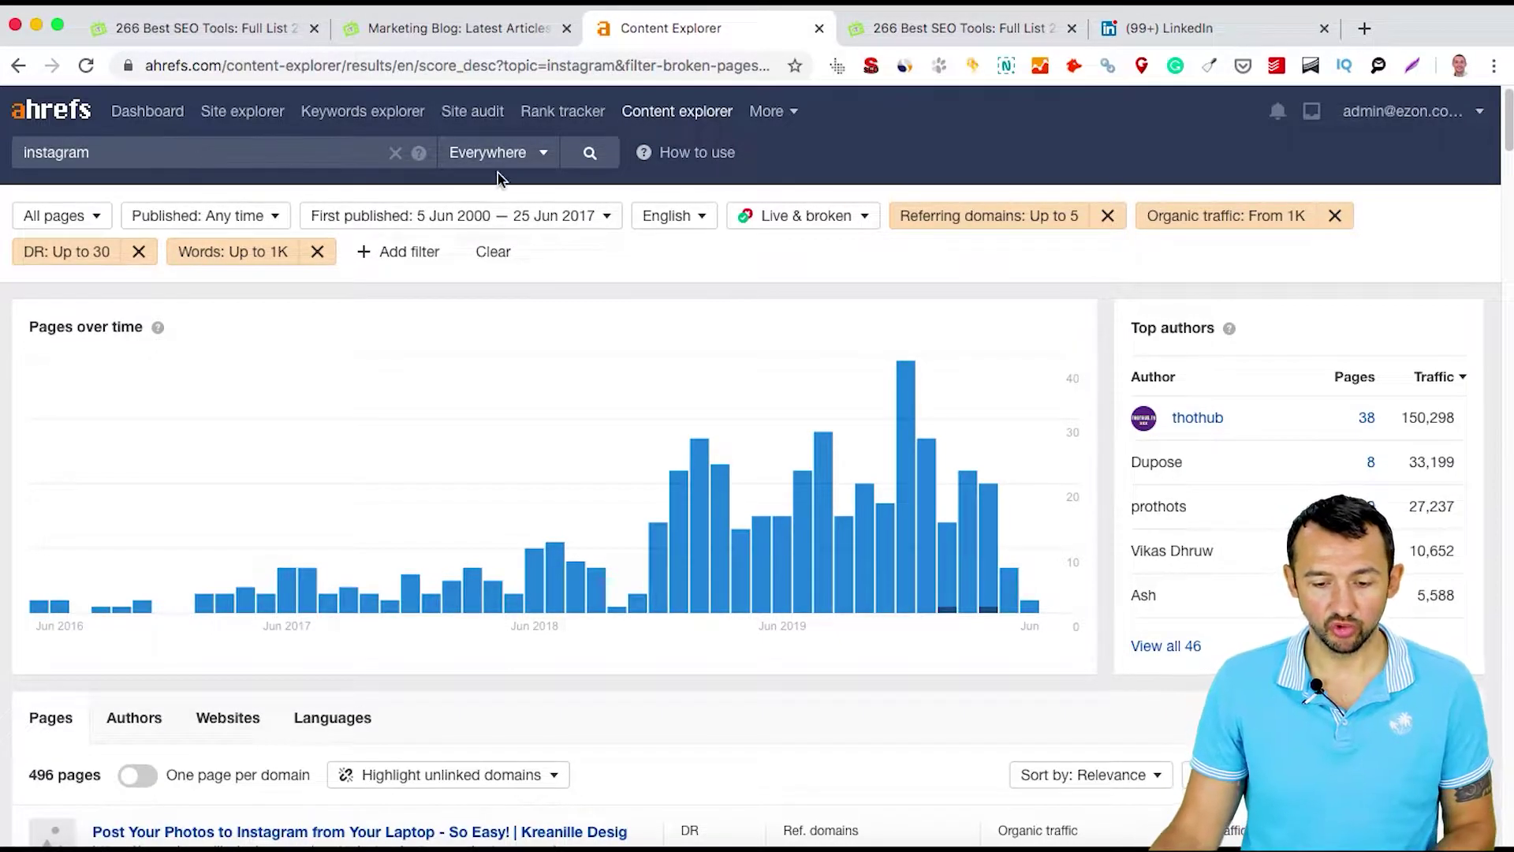
Scroll through the 496 filtered instagram pages in Content Explorer to review their traffic figures
scroll(730, 236, down, 1)
scroll(726, 230, up, 1)
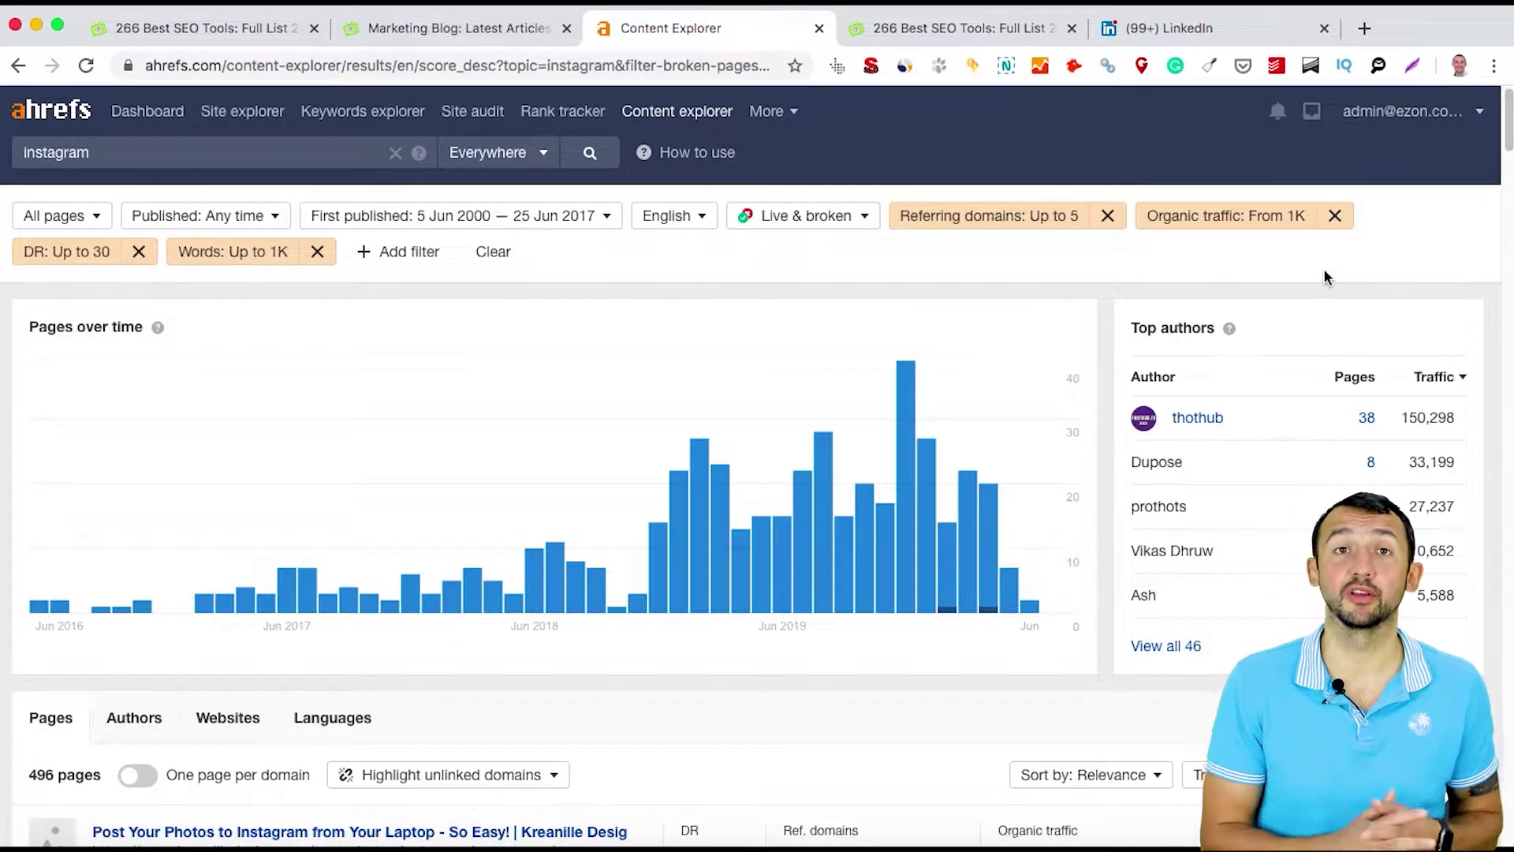
scroll(1222, 304, down, 4)
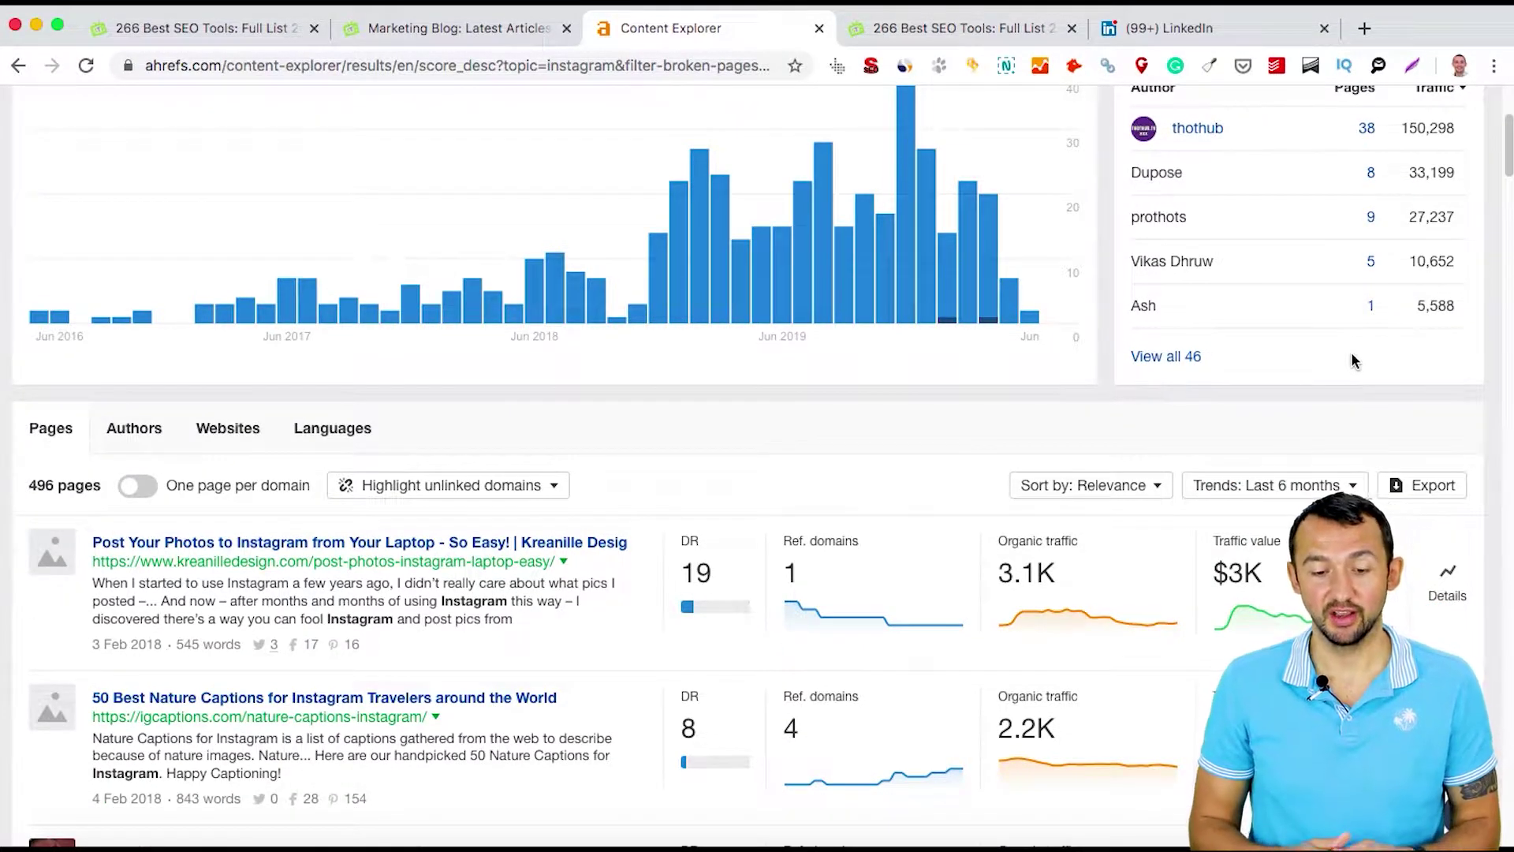
scroll(1364, 362, down, 2)
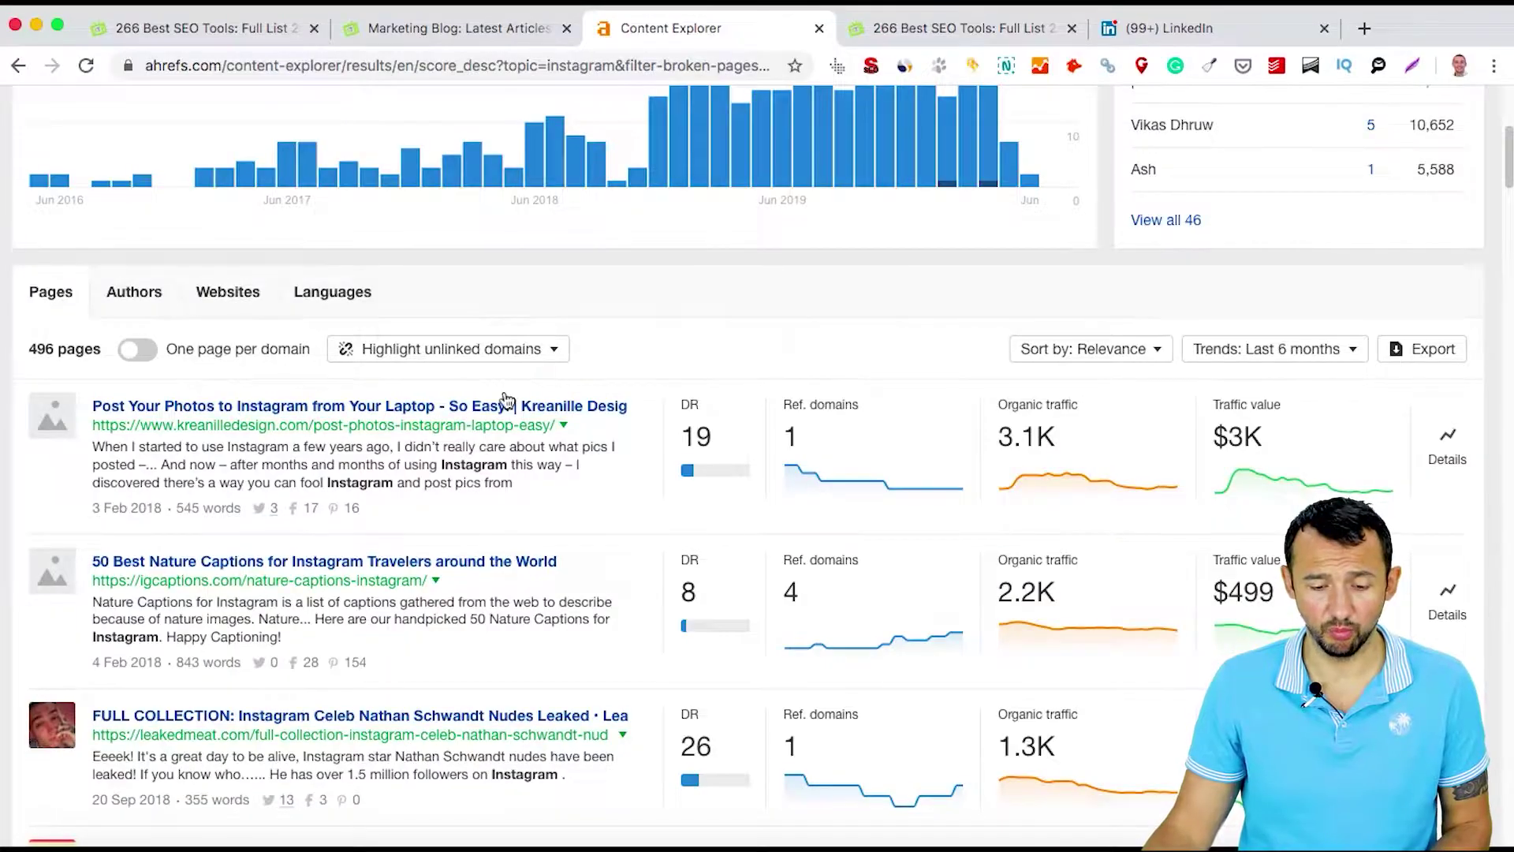
Open the top result, 'Post Your Photos to Instagram from Your Laptop – So Easy!', in a new tab
click(507, 403)
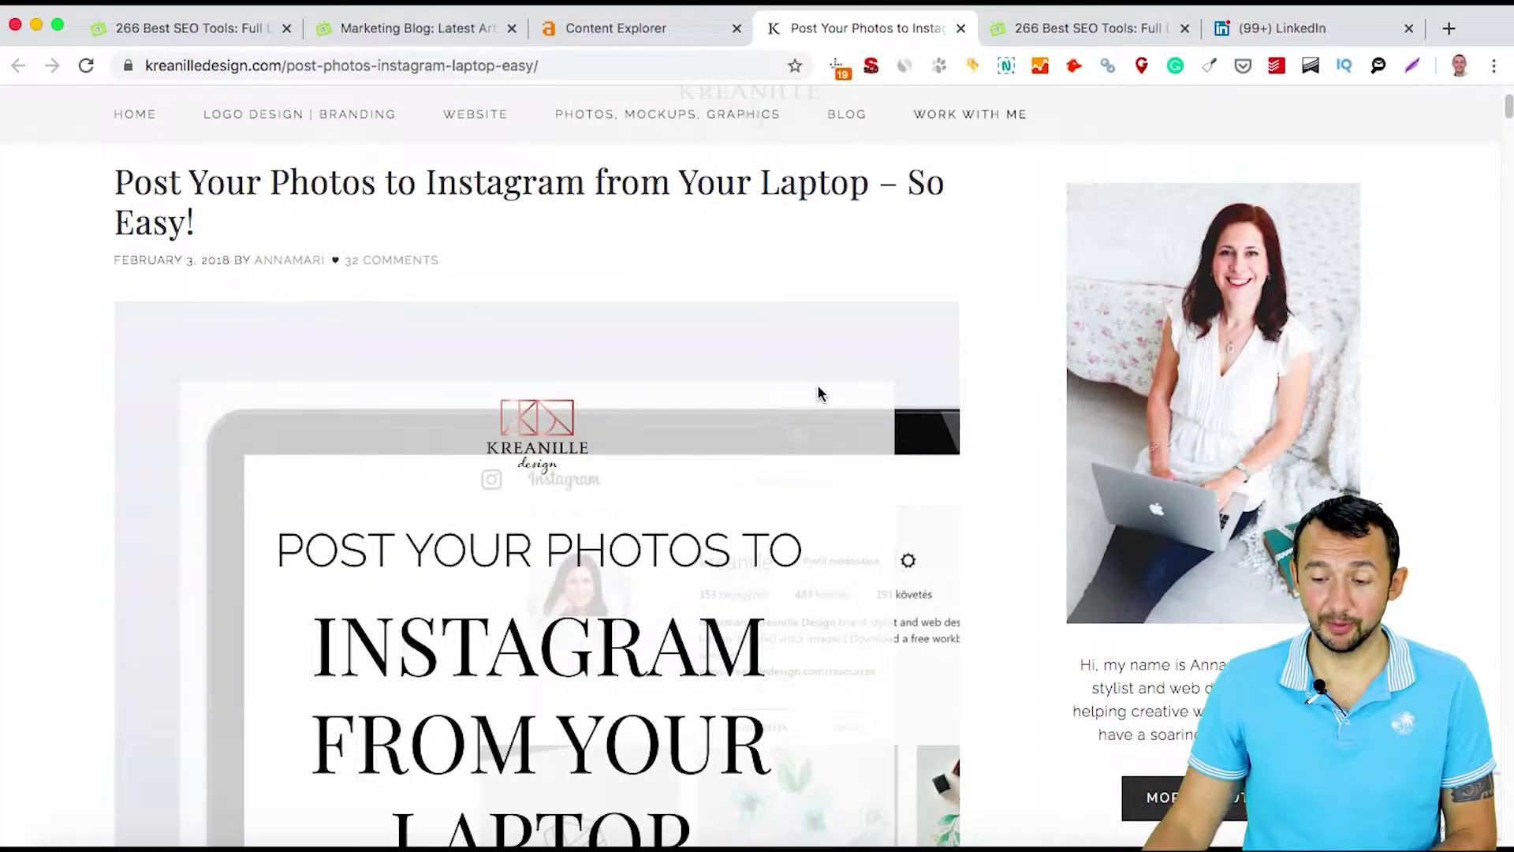
scroll(818, 386, down, 20)
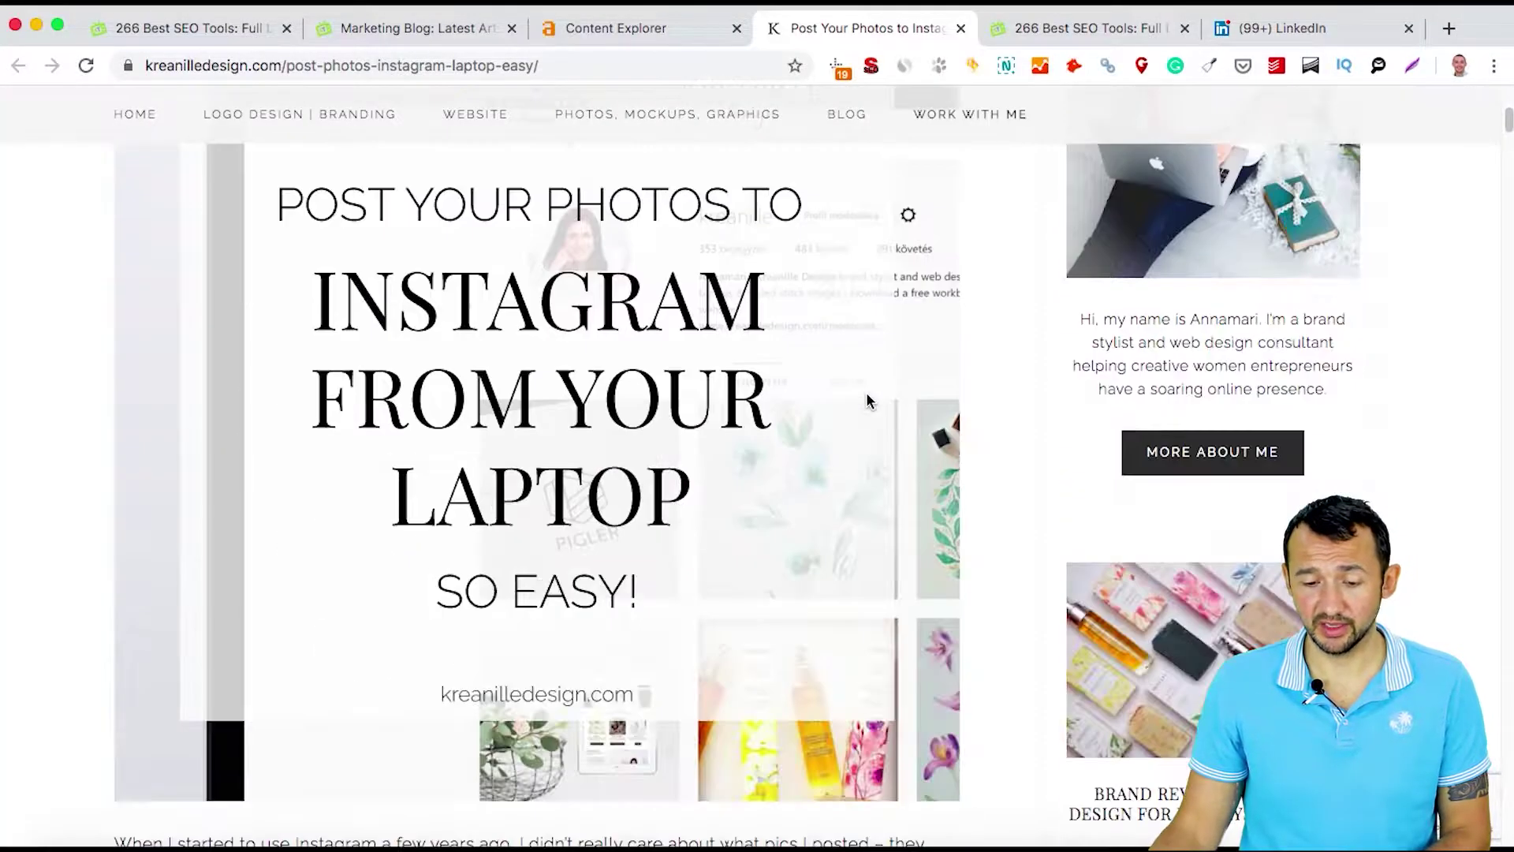
scroll(862, 401, down, 20)
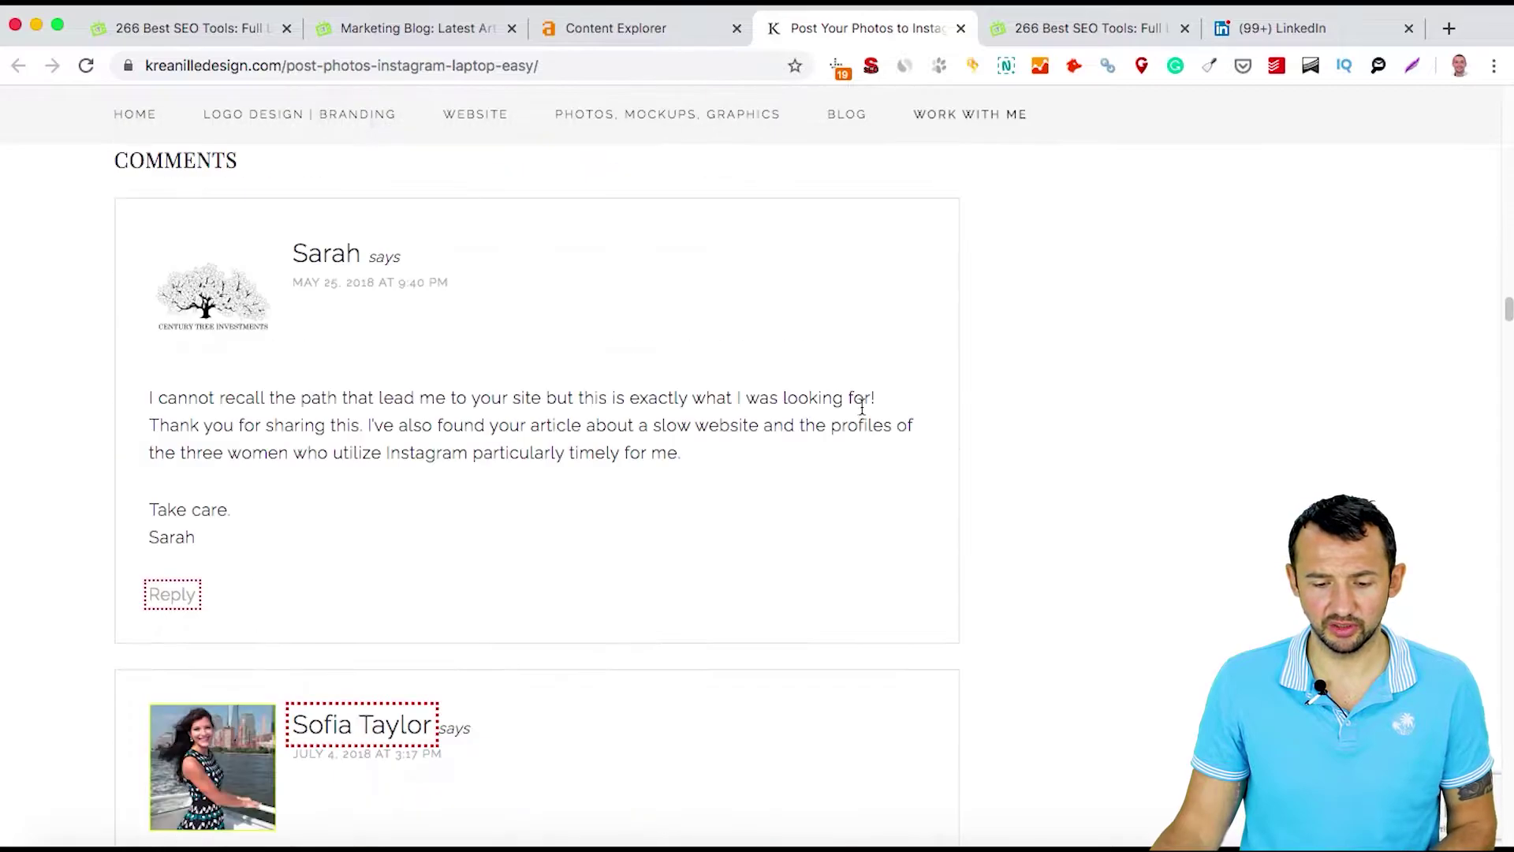
scroll(859, 406, up, 20)
scroll(863, 428, up, 20)
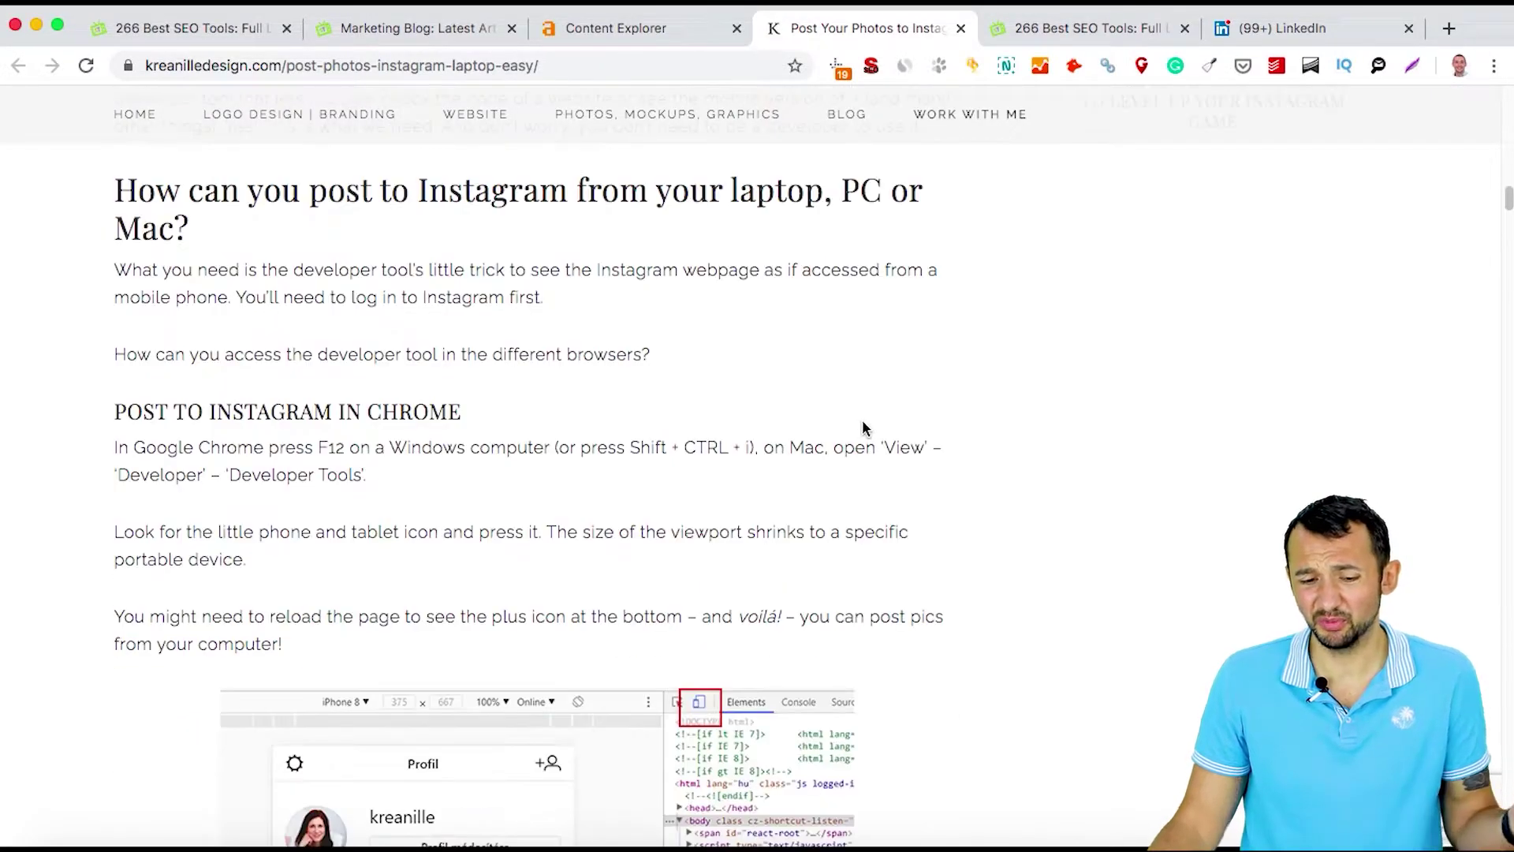
scroll(862, 427, down, 8)
scroll(862, 432, down, 20)
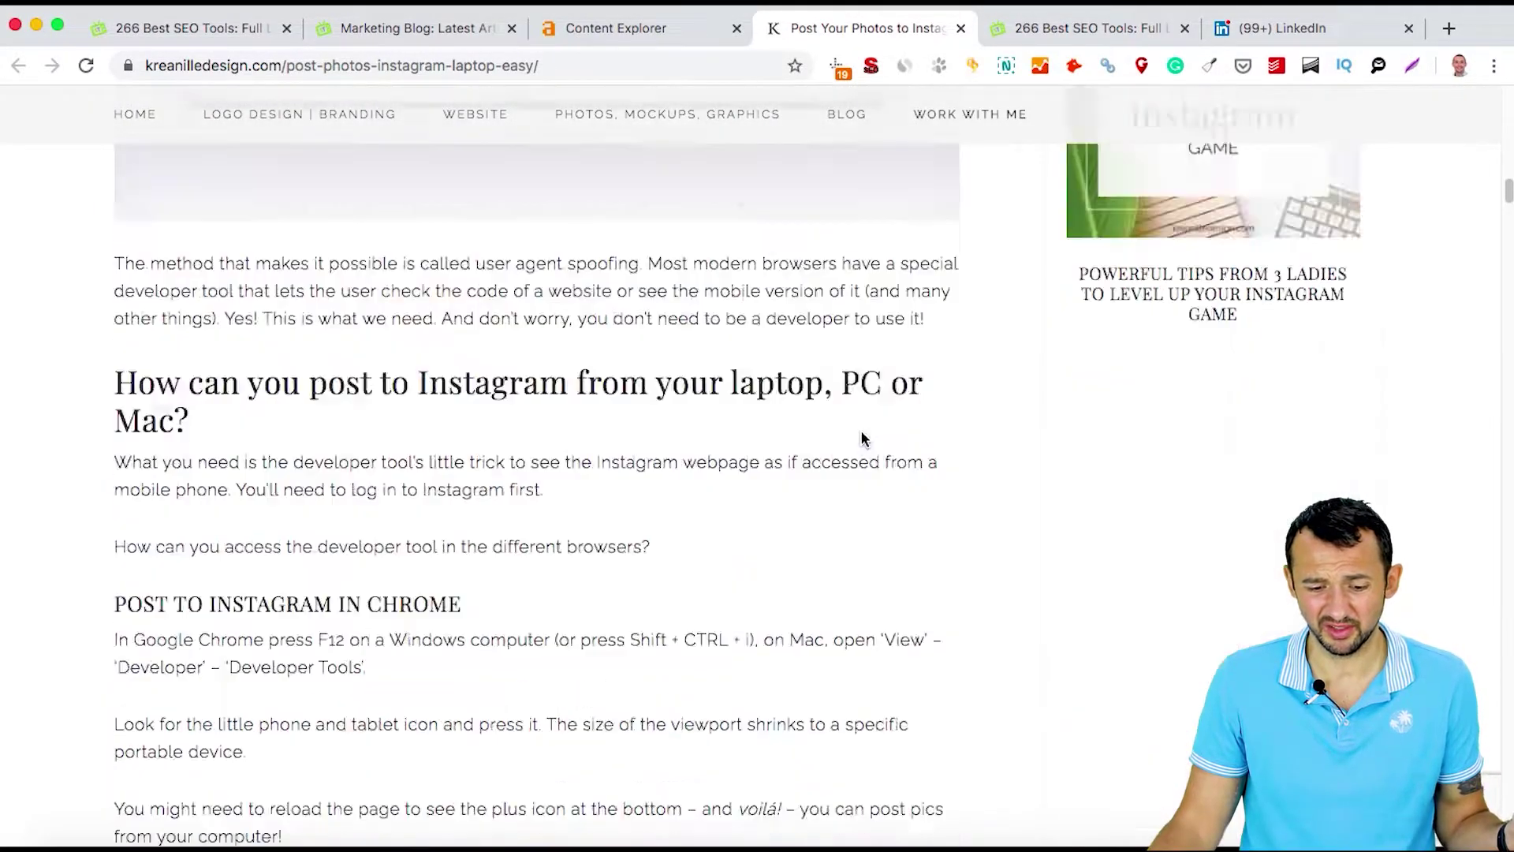
scroll(861, 440, down, 17)
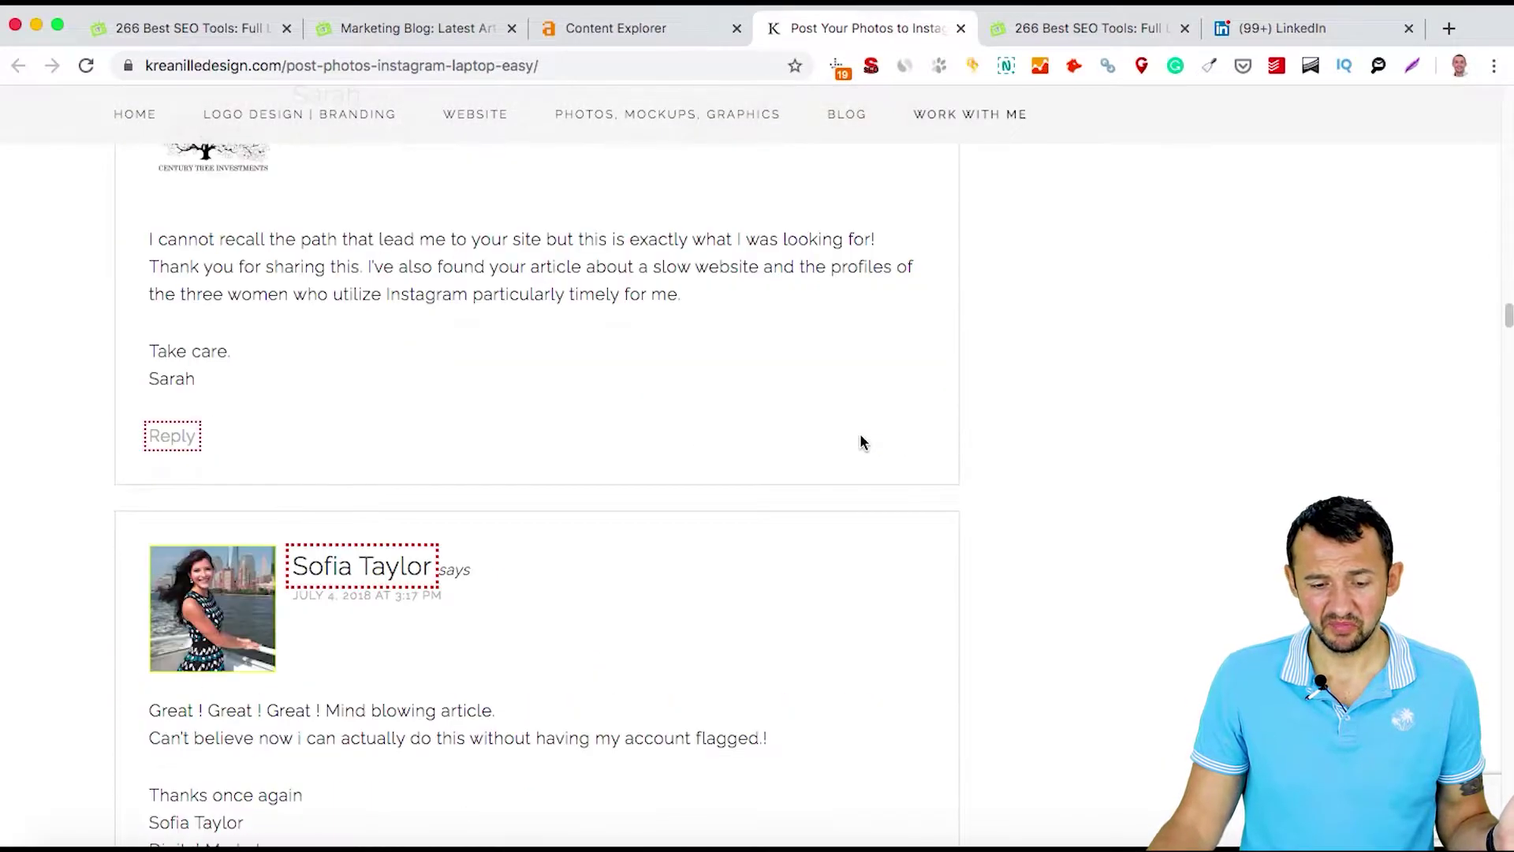
drag(1508, 357, 1506, 260)
scroll(1486, 184, up, 20)
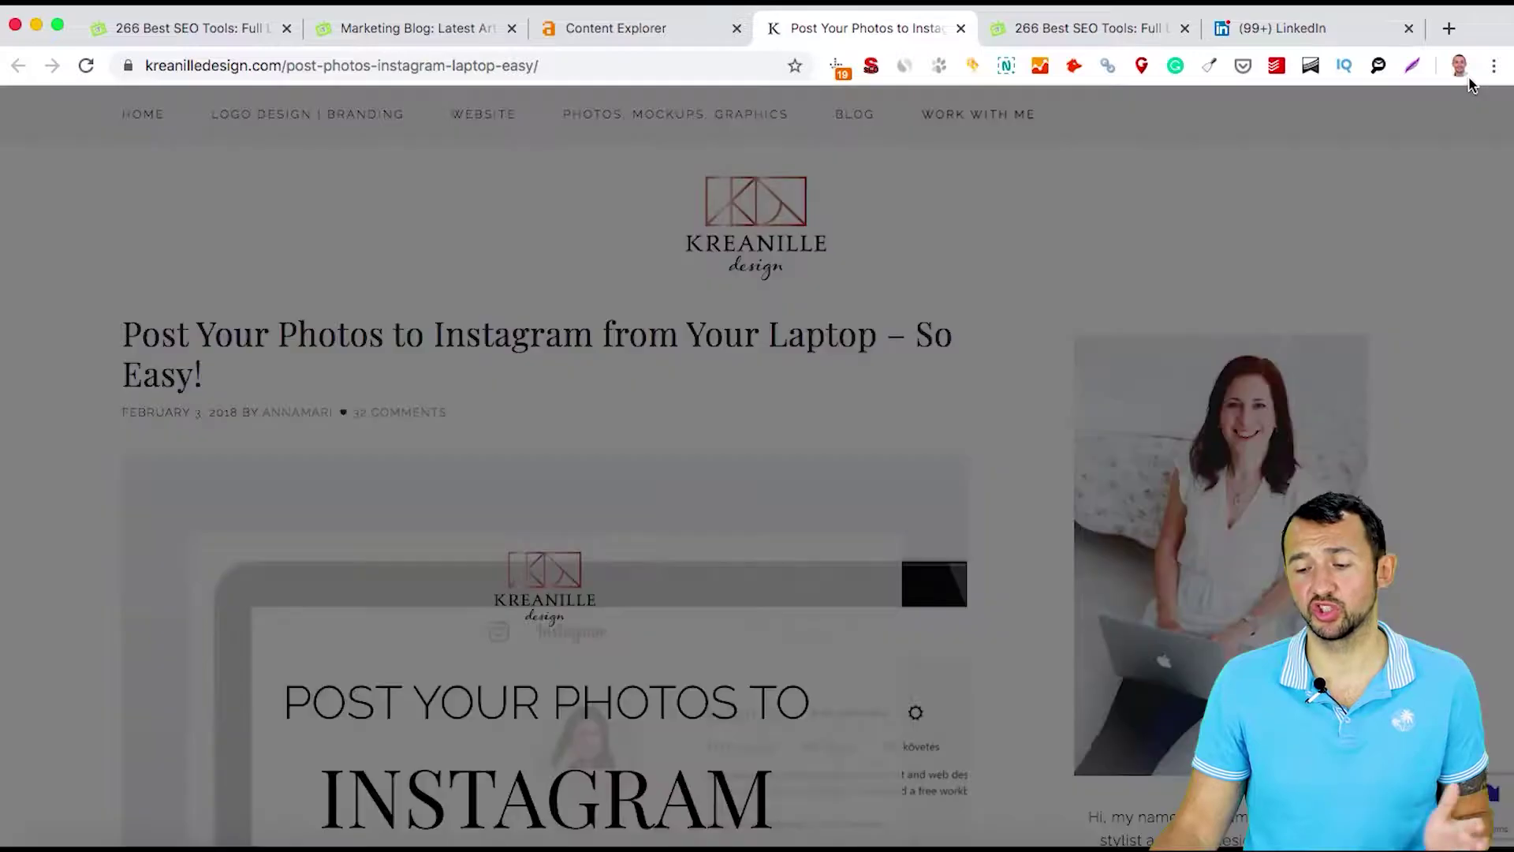
click(1105, 173)
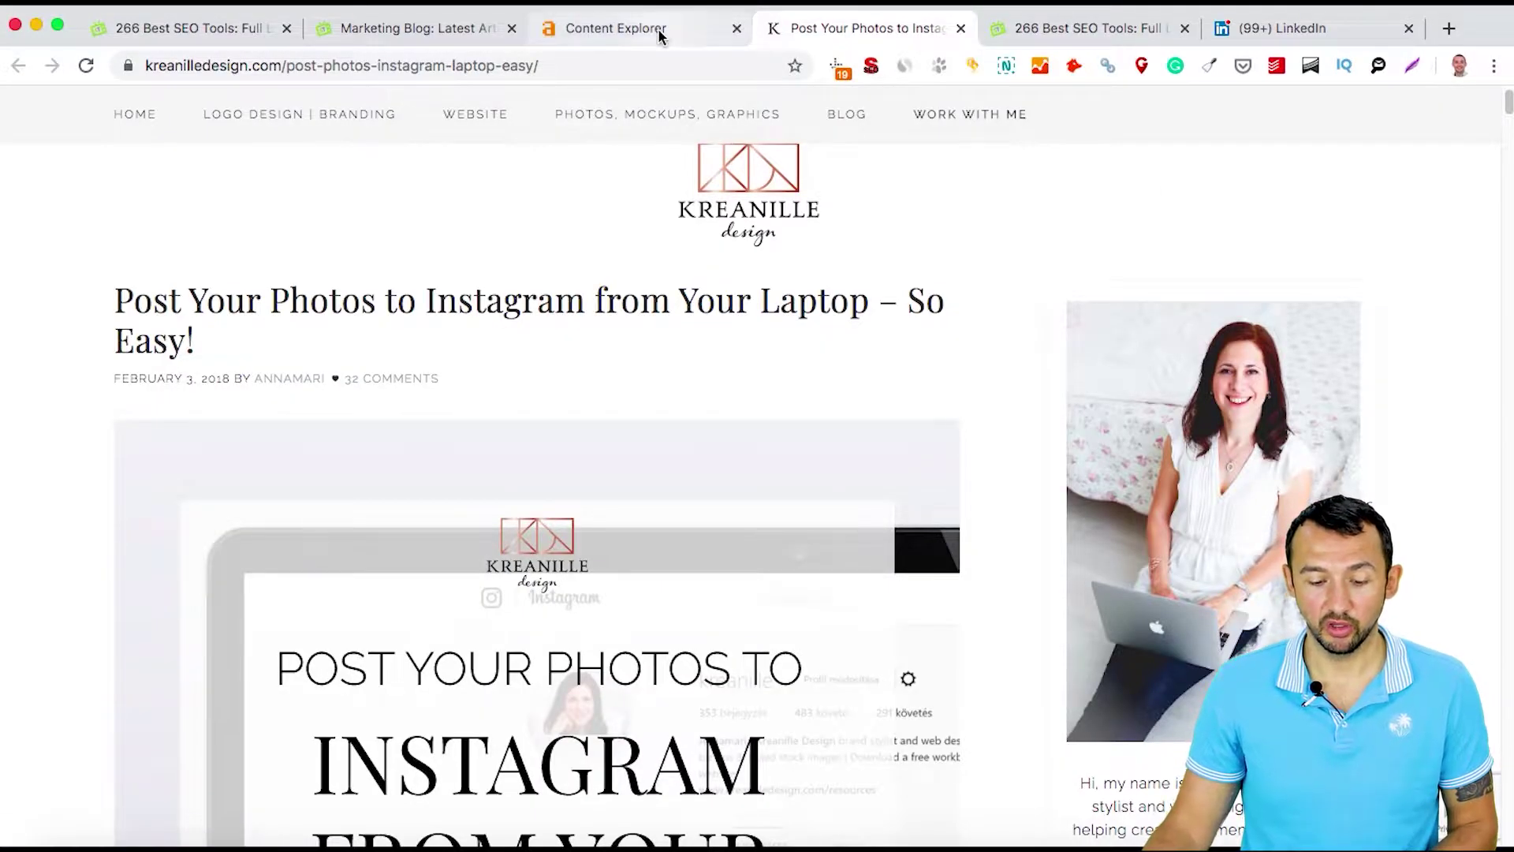
click(662, 32)
Recheck the instagram pages list, then switch to the SEO tools catalogue filtered to SEOTools.TV
scroll(941, 520, down, 1)
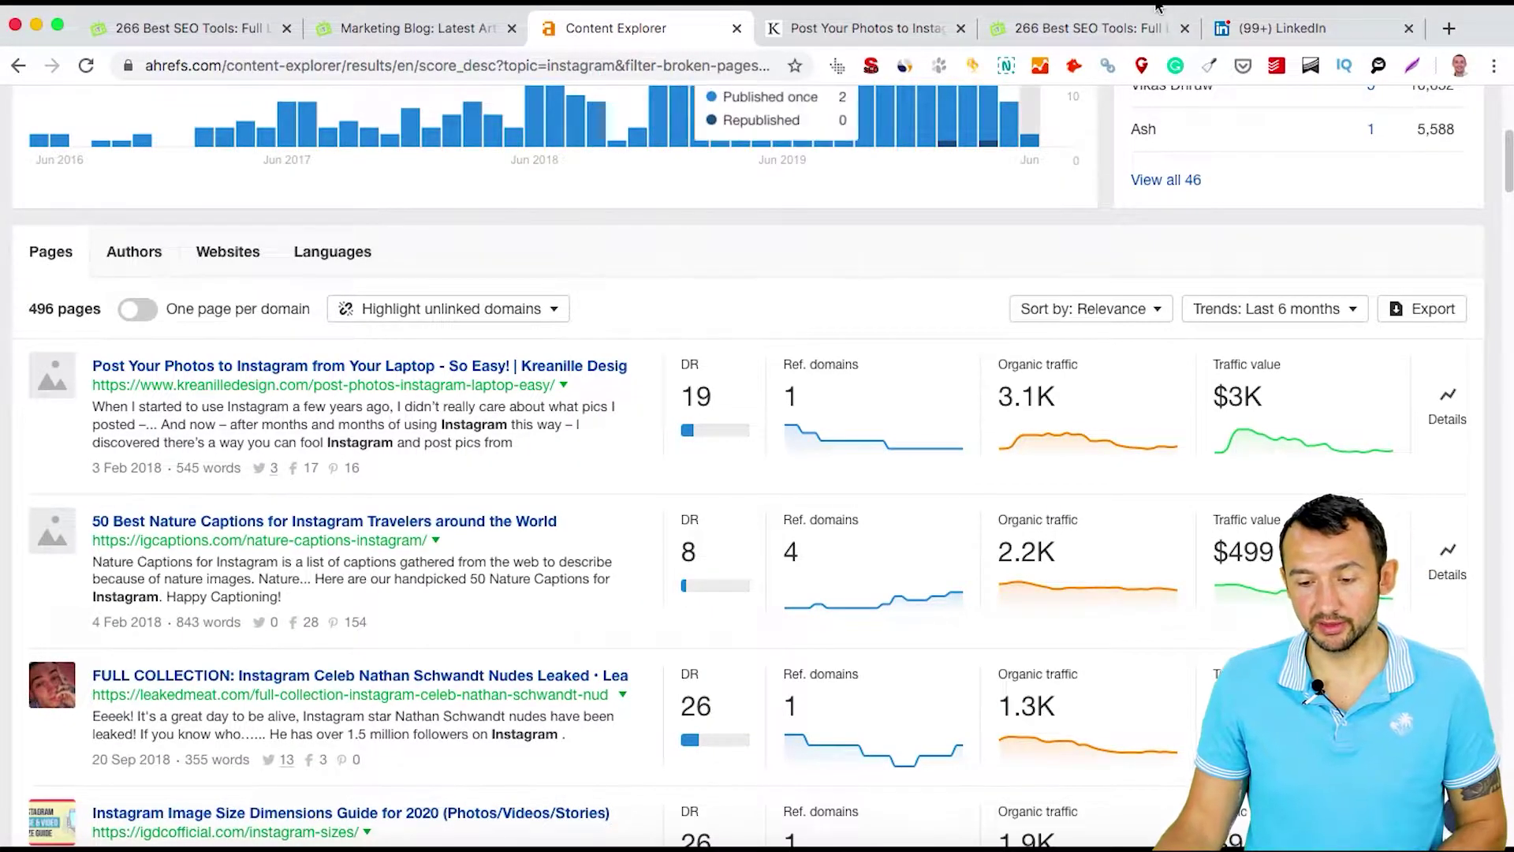
click(1060, 41)
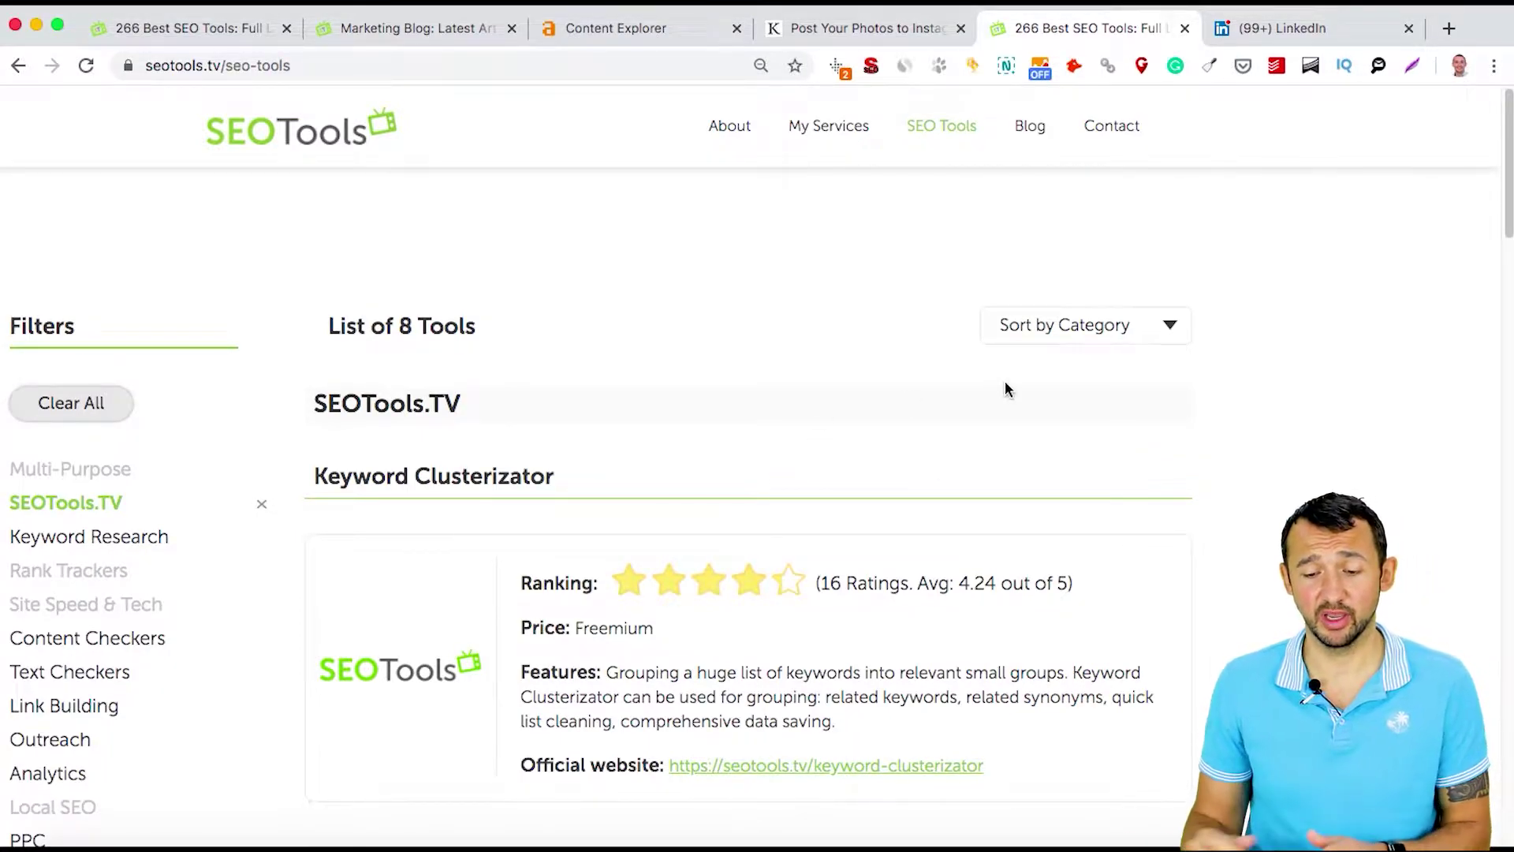
scroll(305, 490, down, 8)
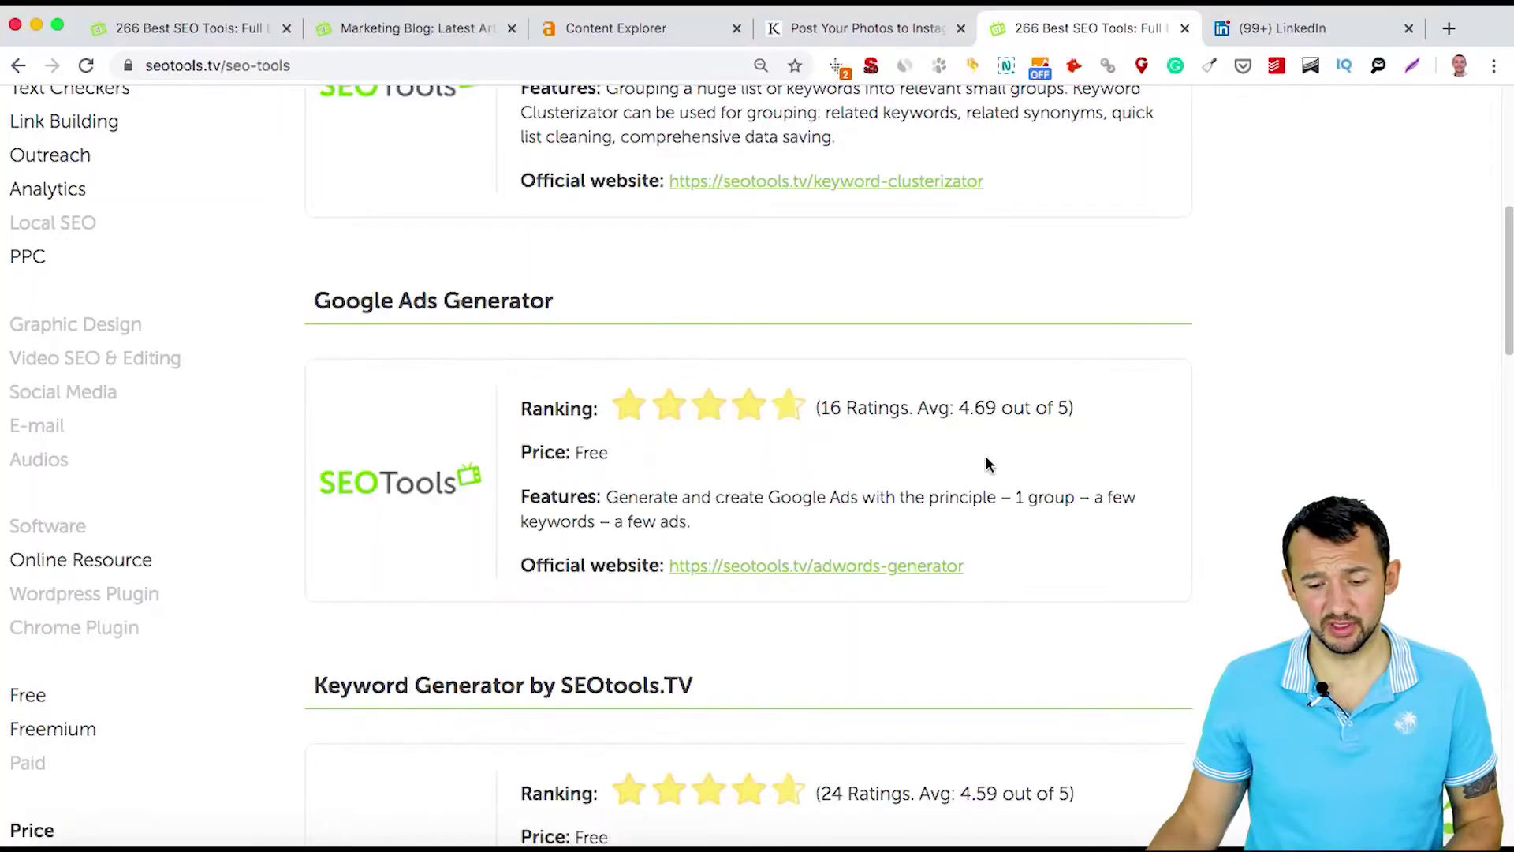
scroll(1150, 430, up, 5)
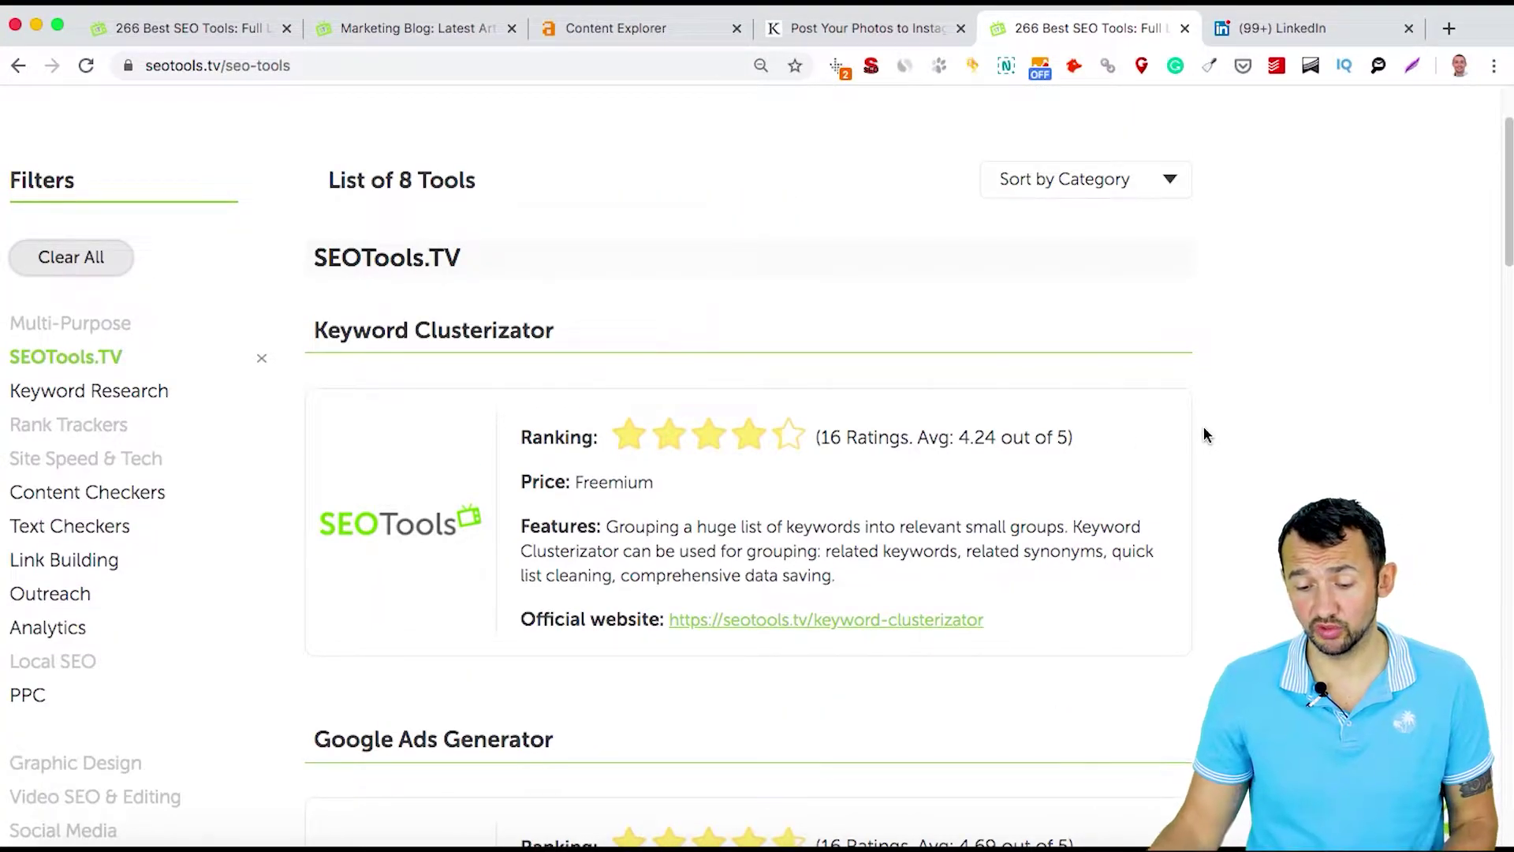
Open Keyword Clusterizator and upload the first CSV keyword file from the Downloads folder
click(922, 621)
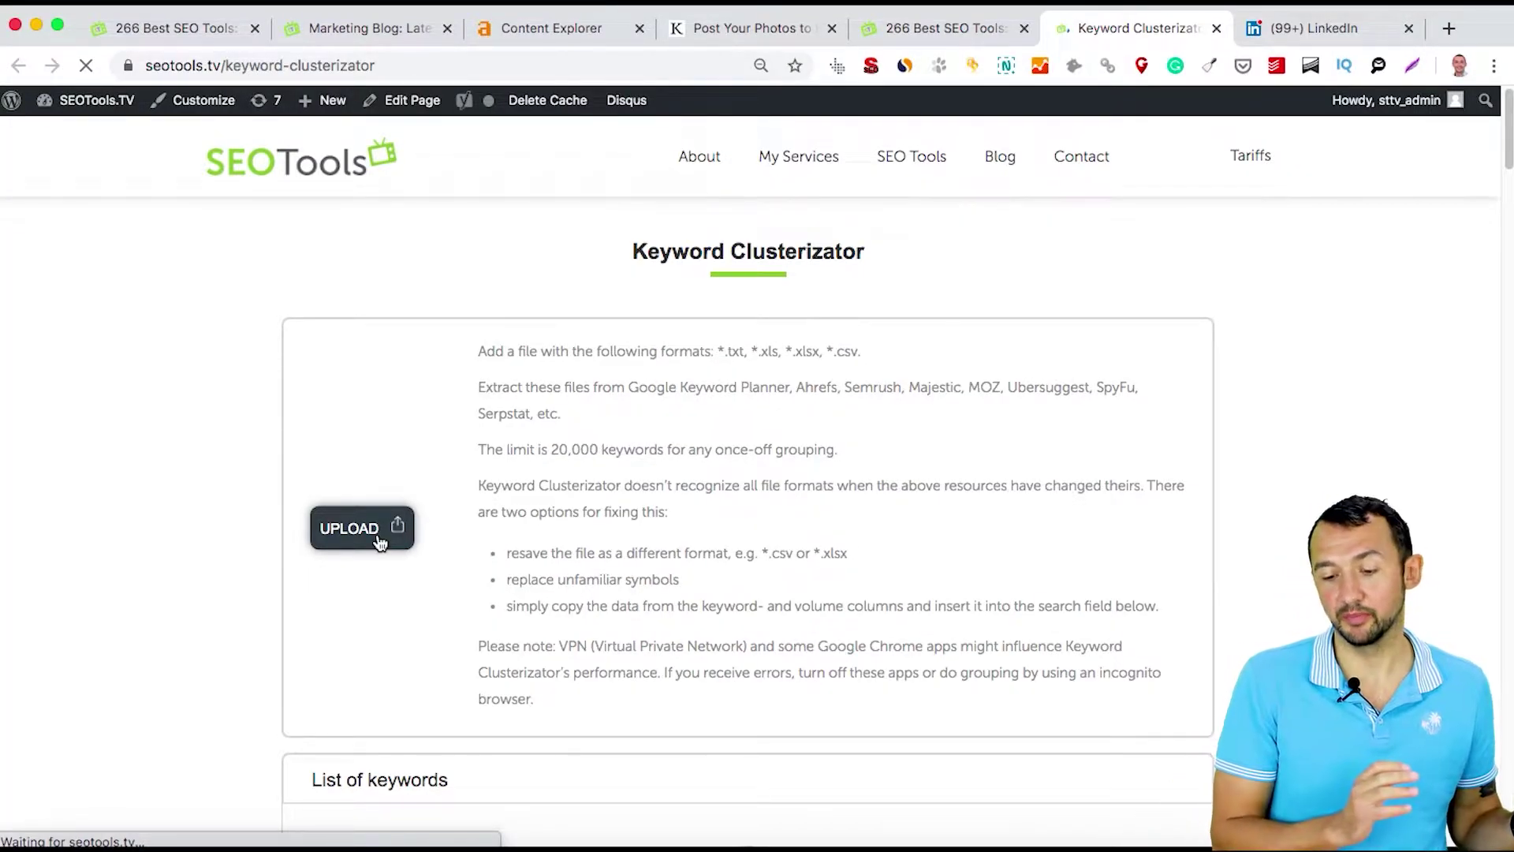
click(362, 528)
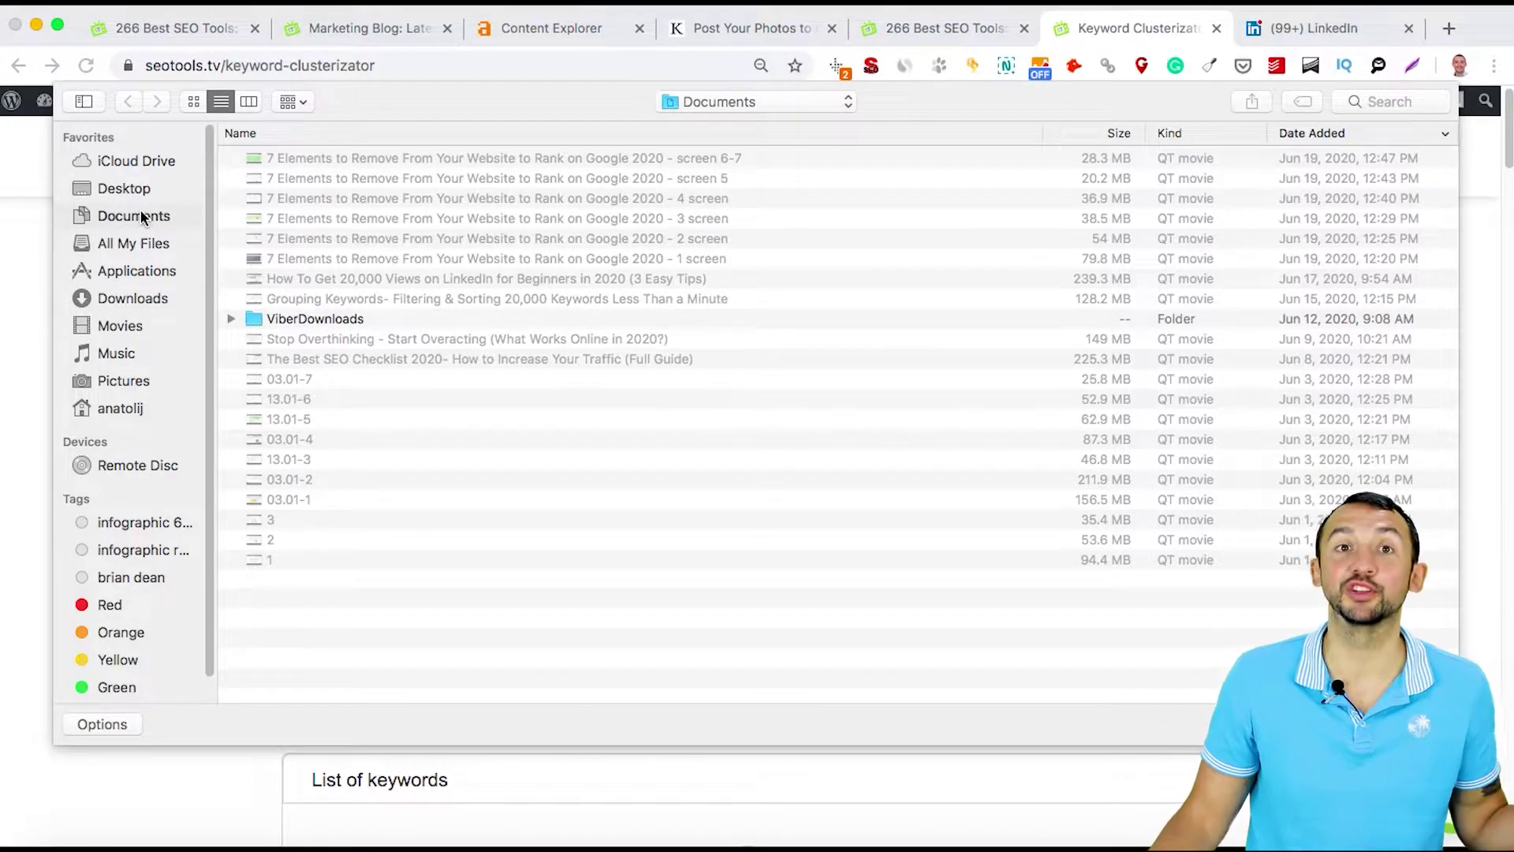
click(146, 306)
double_click(557, 224)
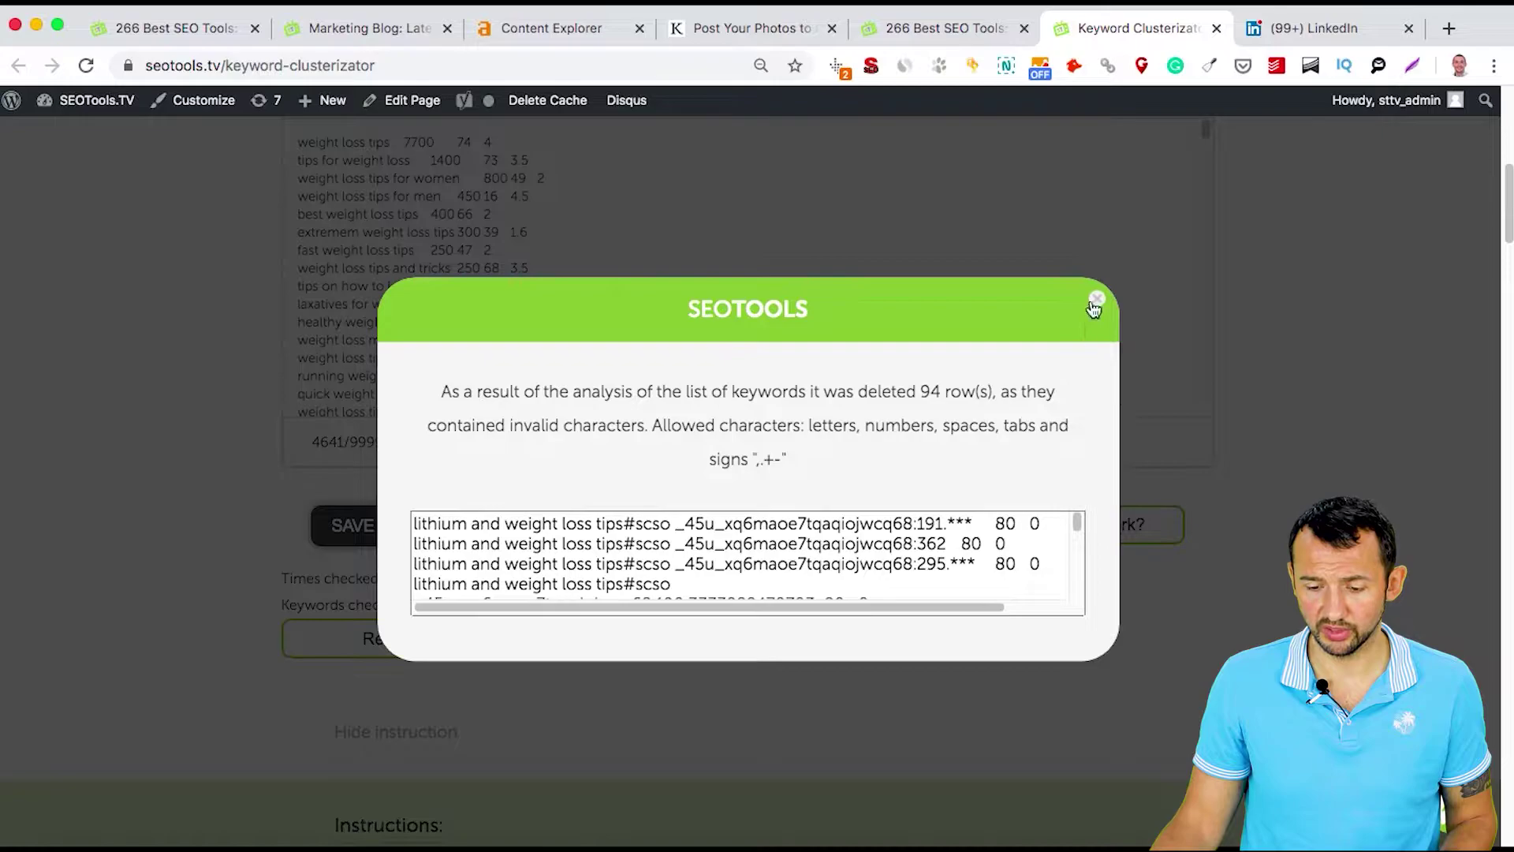
Dismiss the notice about 94 keyword rows deleted for invalid characters and start clustering
drag(481, 564, 974, 568)
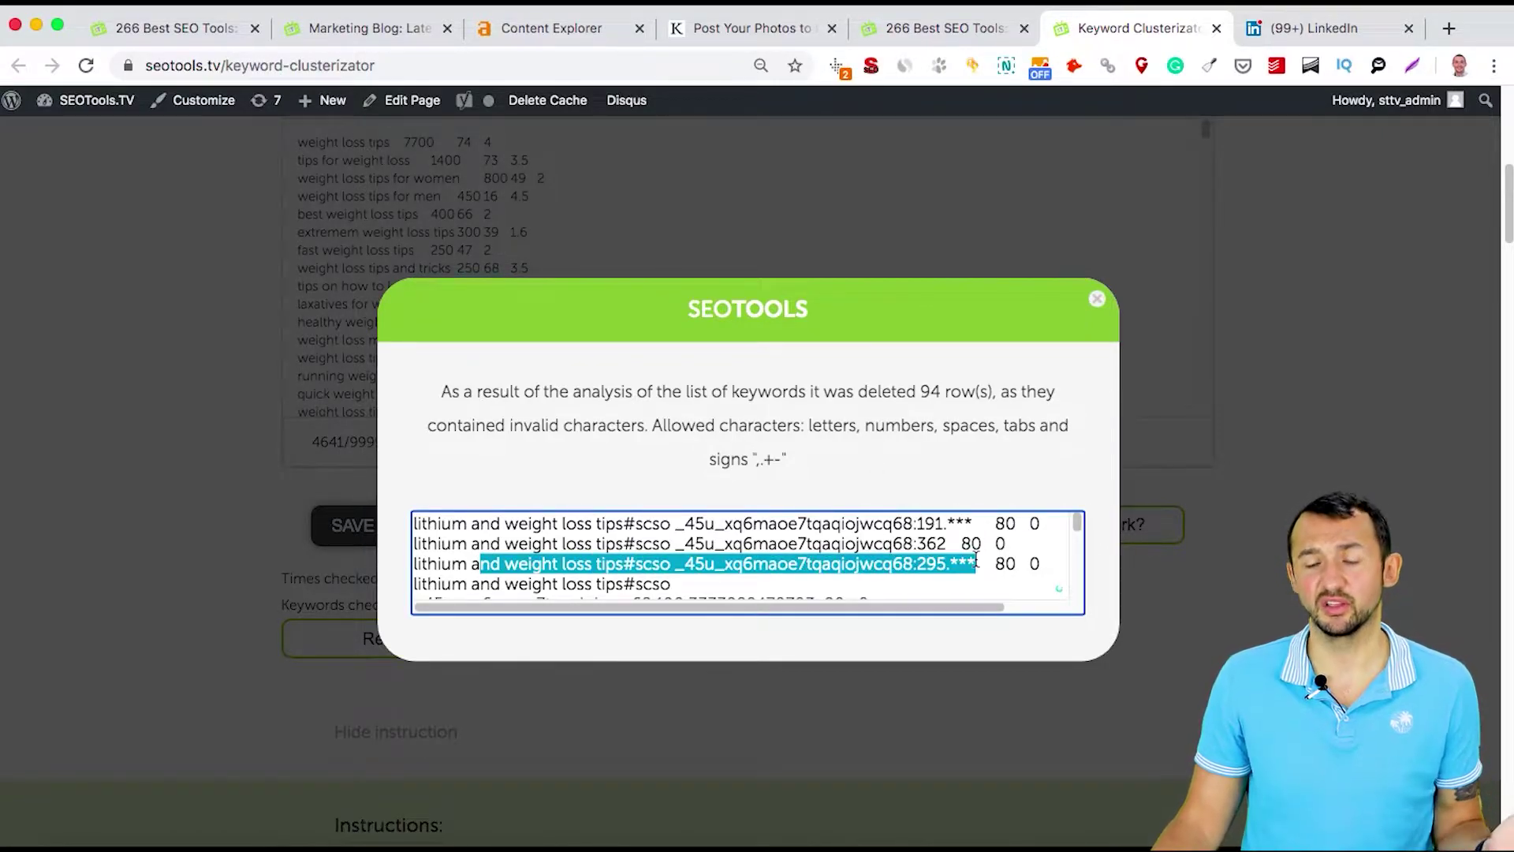
click(1097, 302)
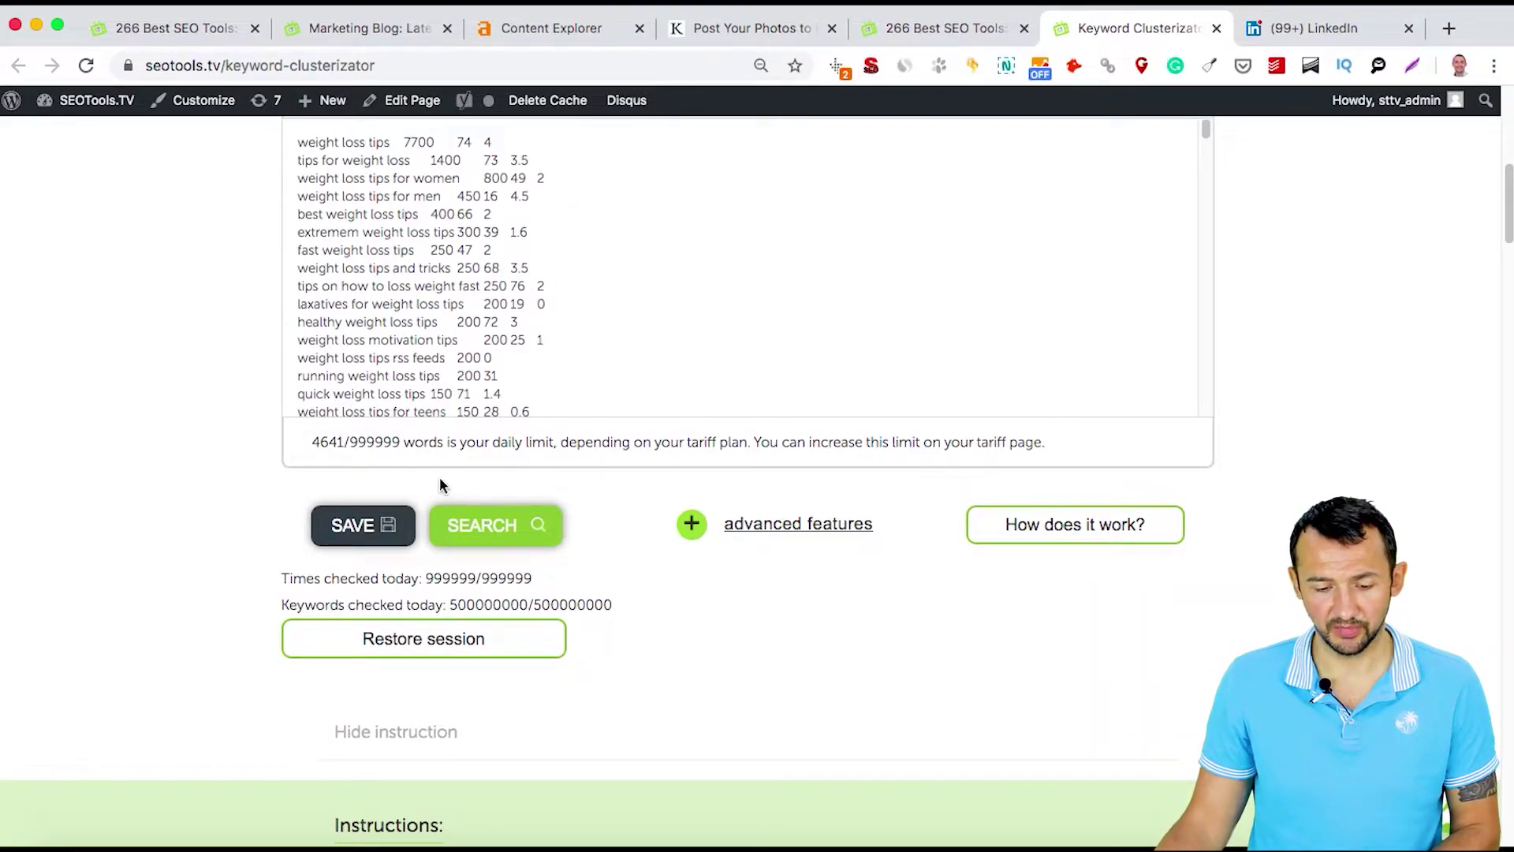
click(509, 542)
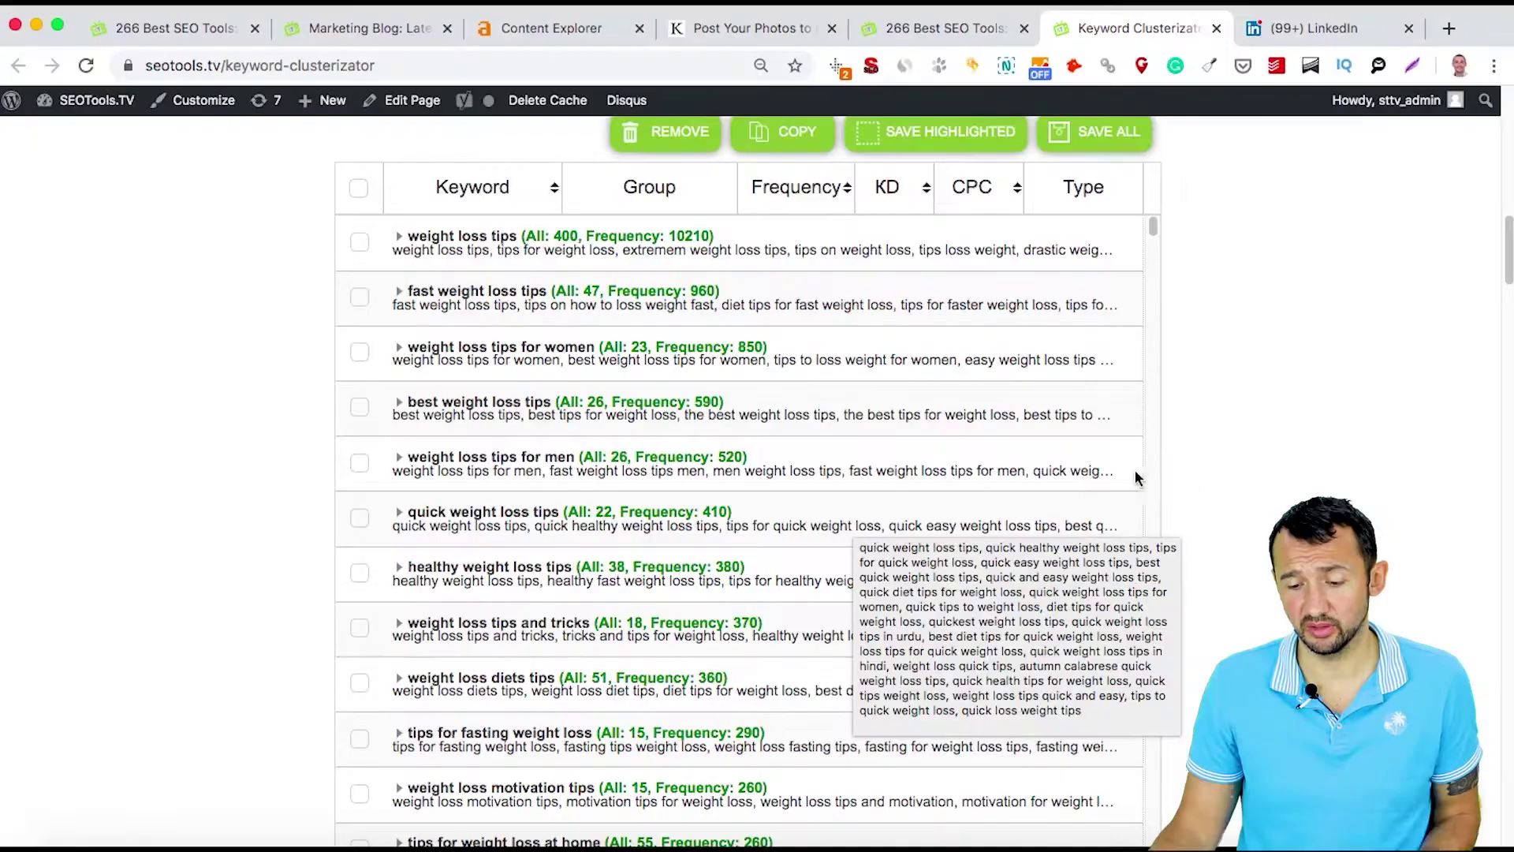
Review the resulting clusters, led by 'weight loss tips' with 400 keywords and frequency 10210
scroll(1270, 468, down, 6)
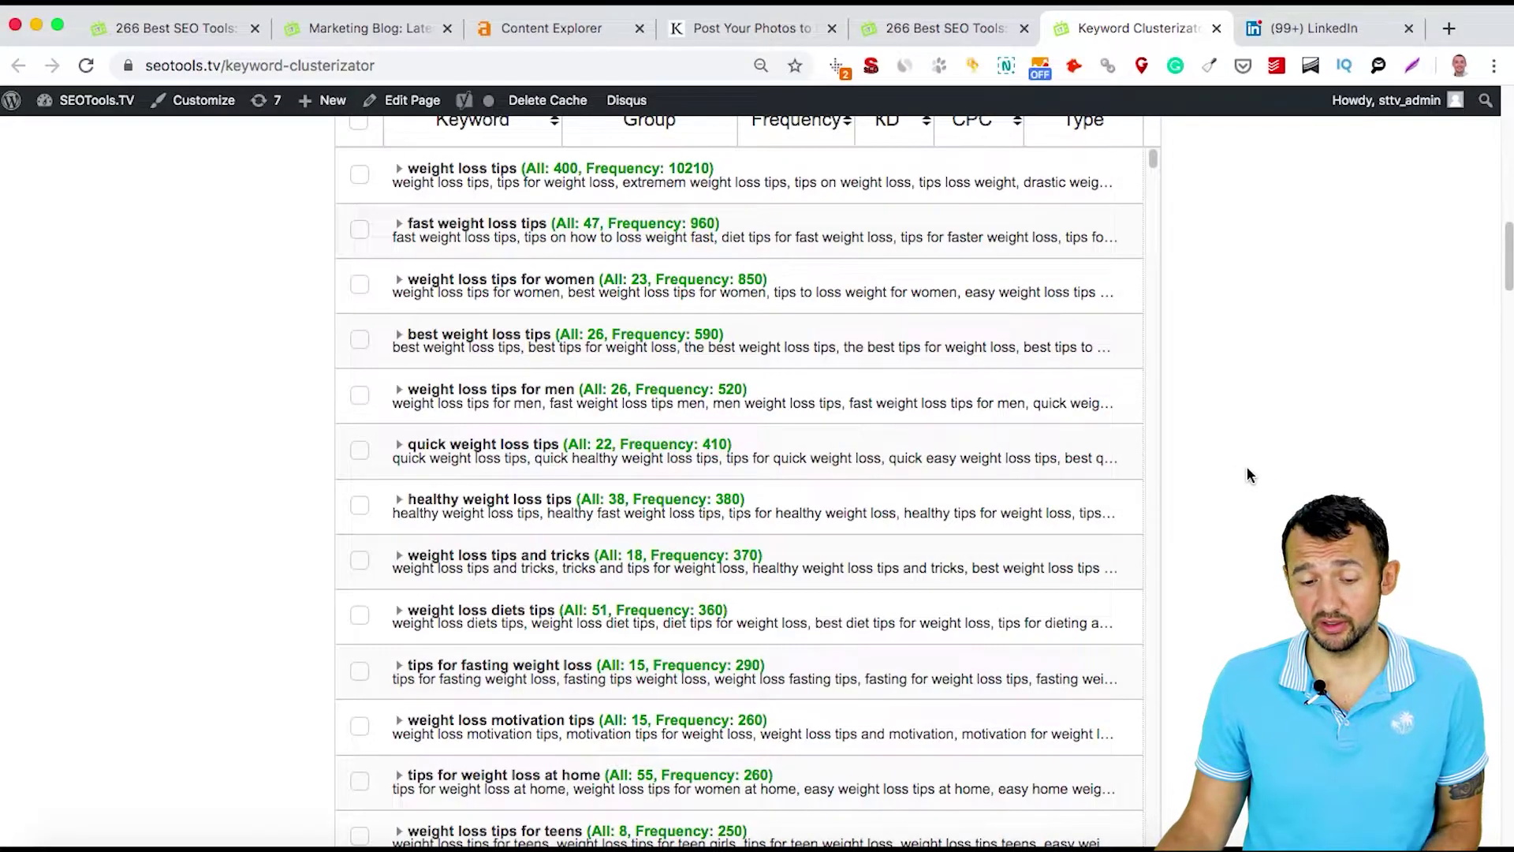
scroll(1243, 473, up, 10)
scroll(1269, 537, down, 3)
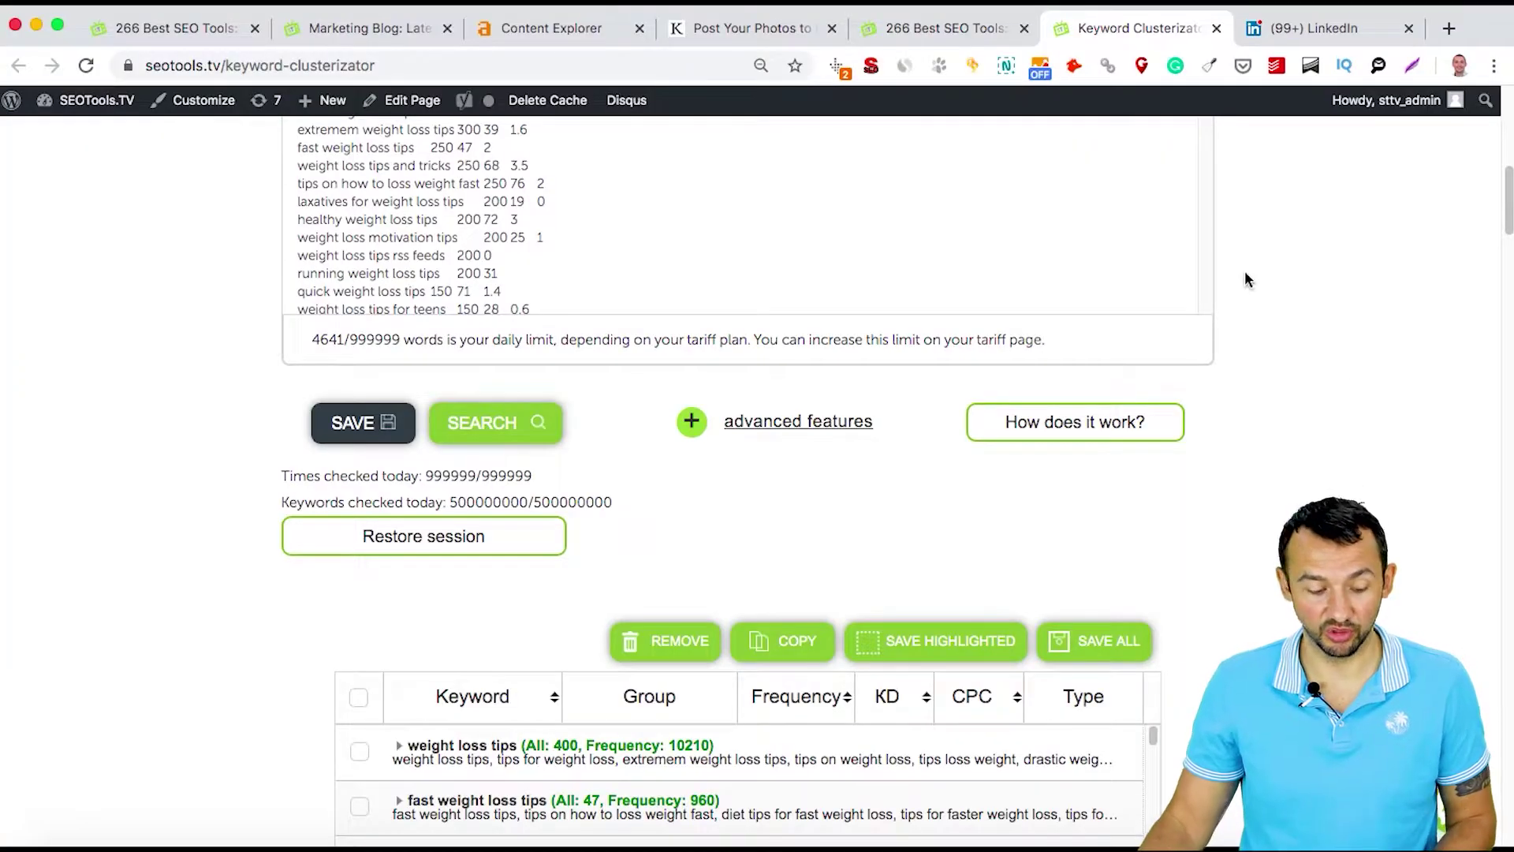
Switch to LinkedIn and go to the account's Posts & Activity page via the Me menu
click(1313, 28)
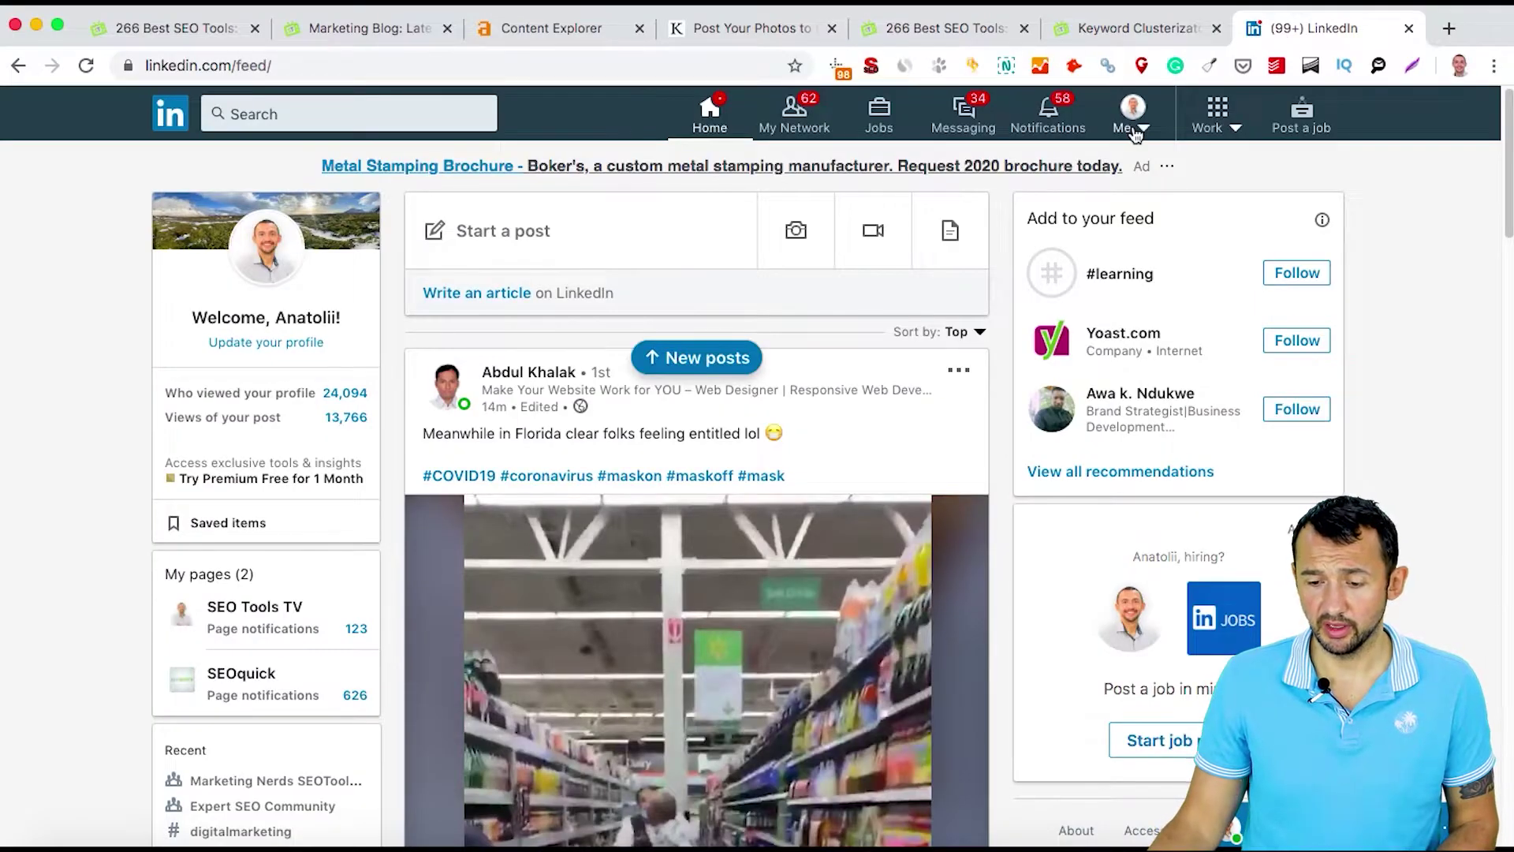
click(1133, 130)
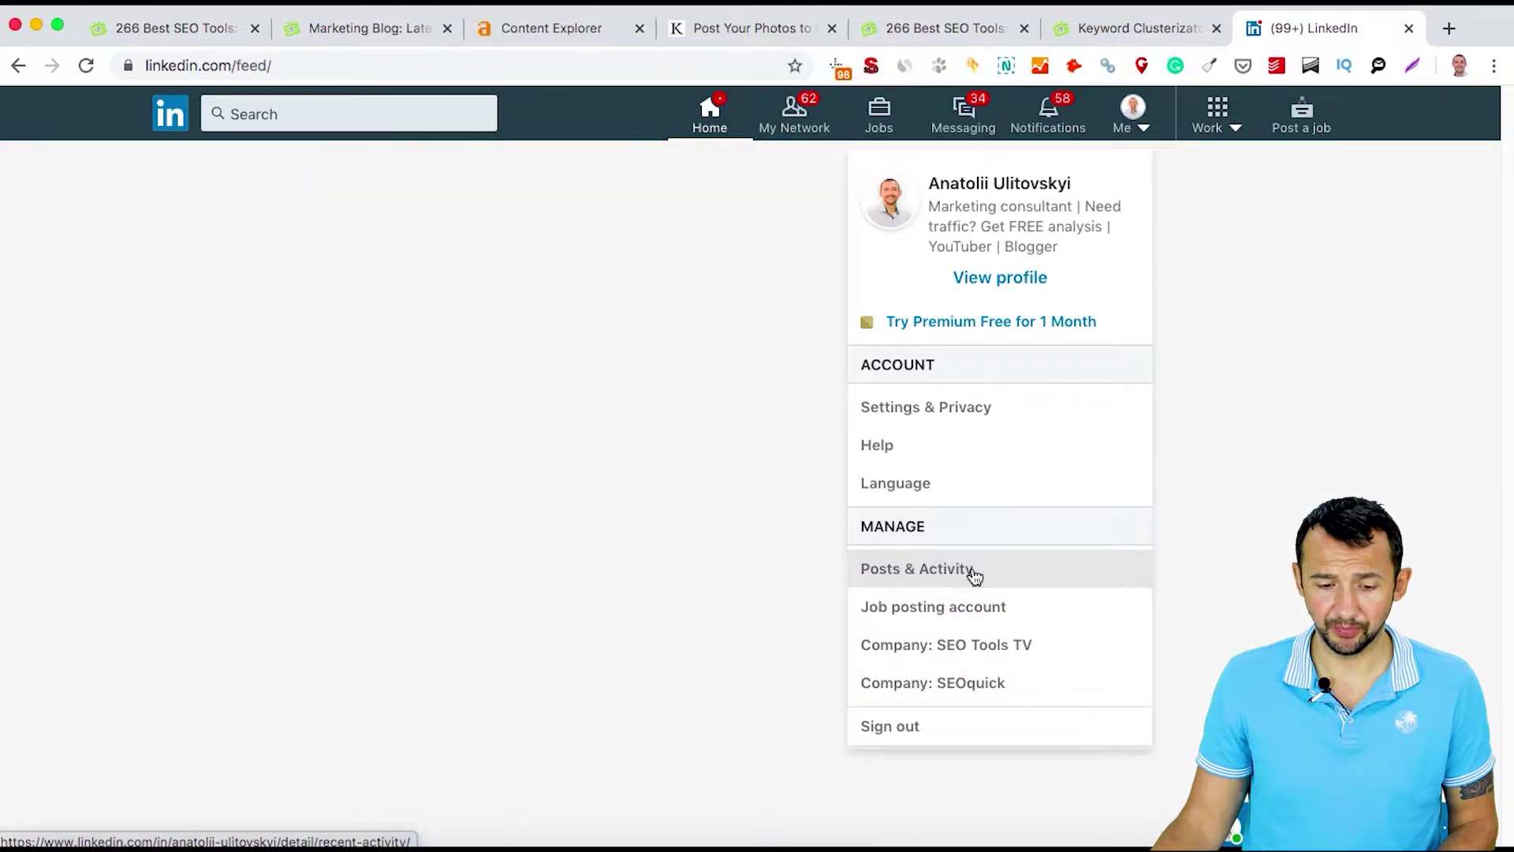
click(973, 573)
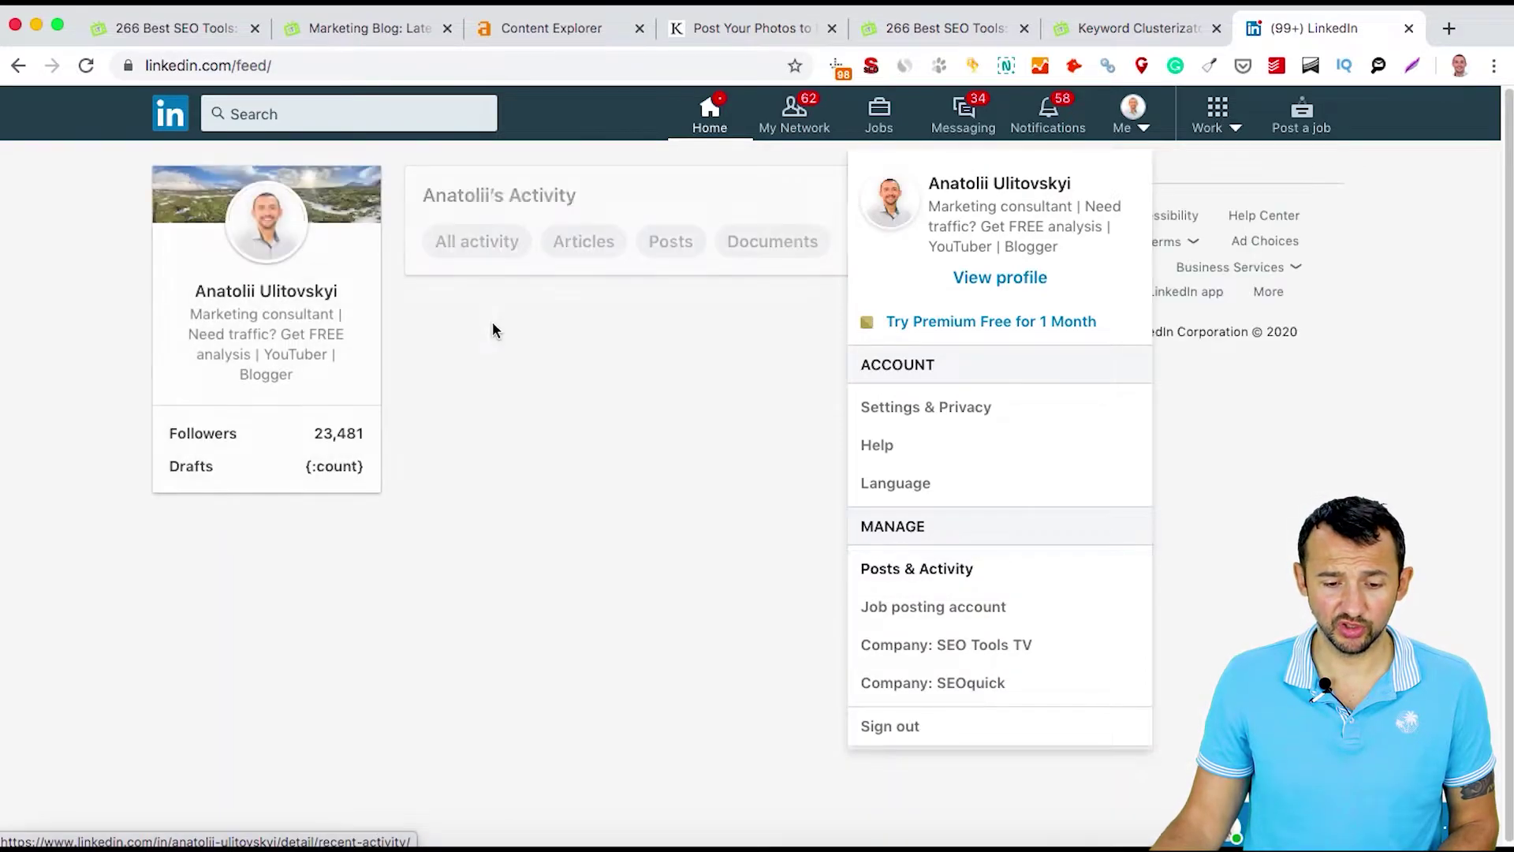
Filter the activity page to Posts and scroll through recent posts and their view counts
click(686, 251)
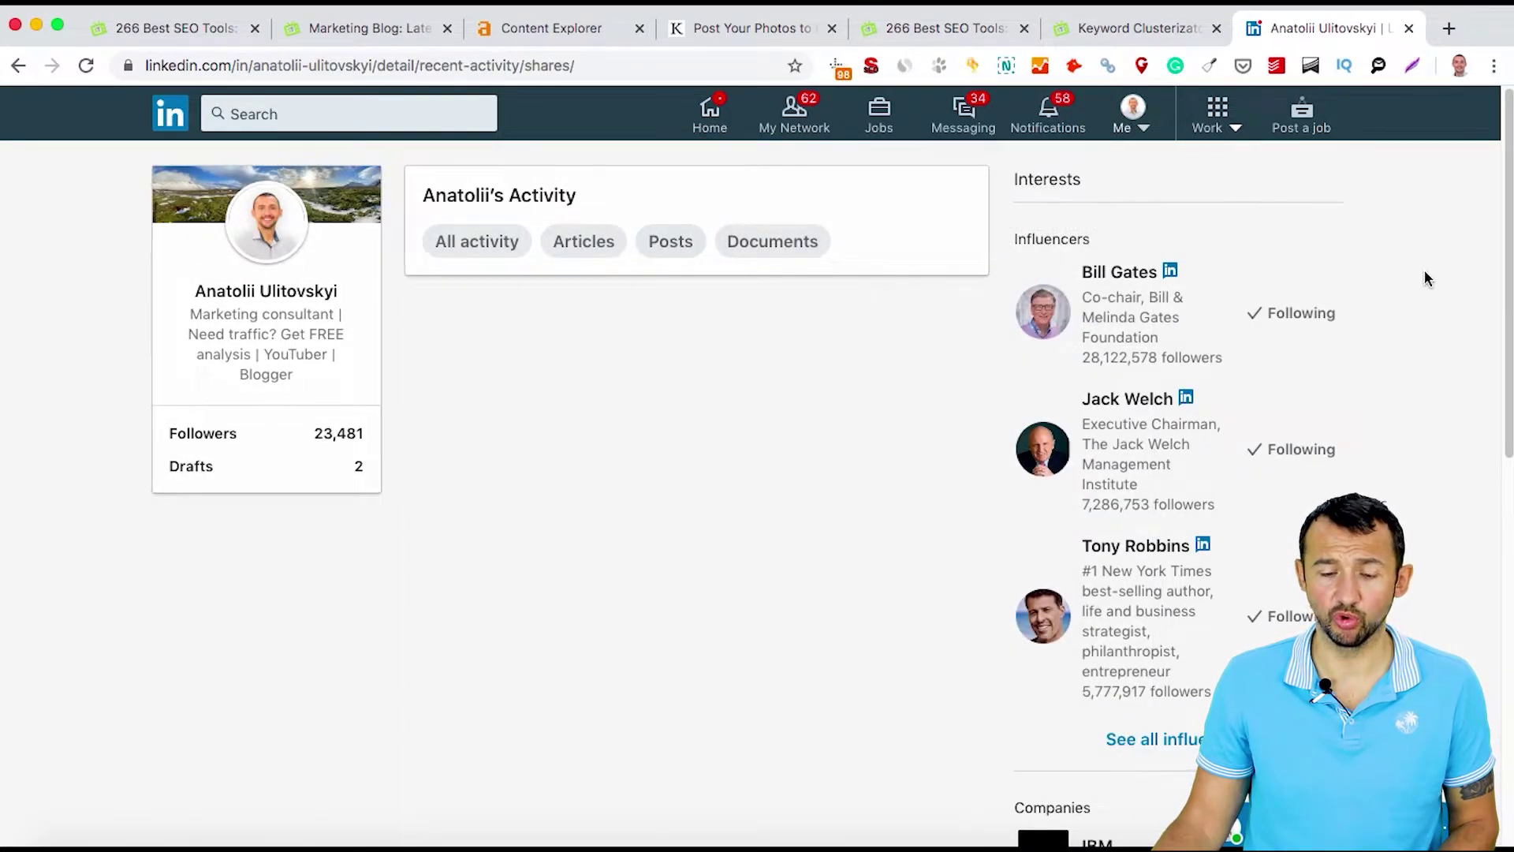
scroll(1422, 282, down, 20)
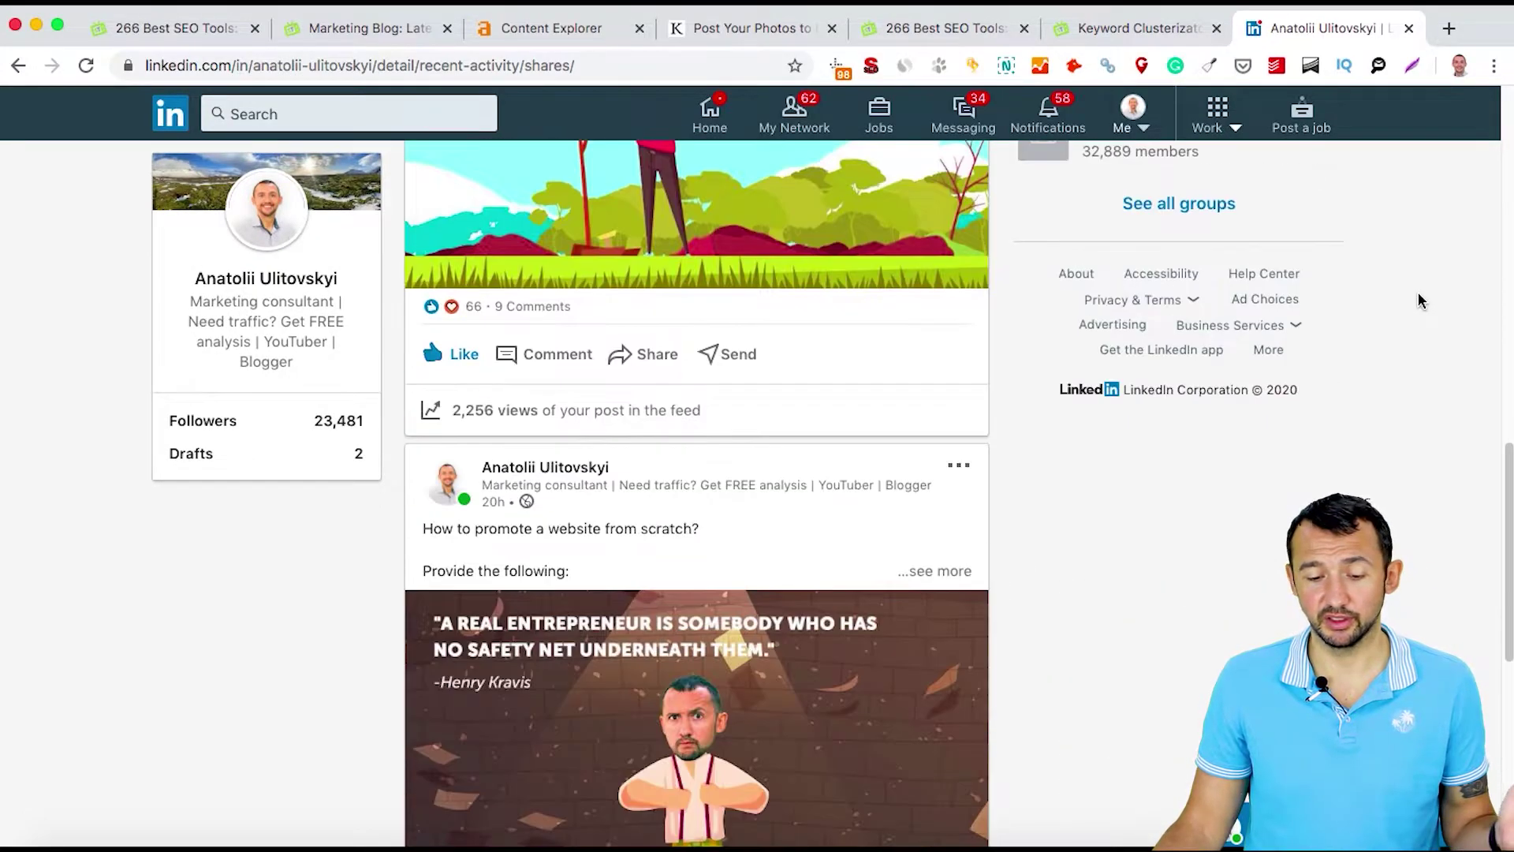
scroll(1420, 300, down, 5)
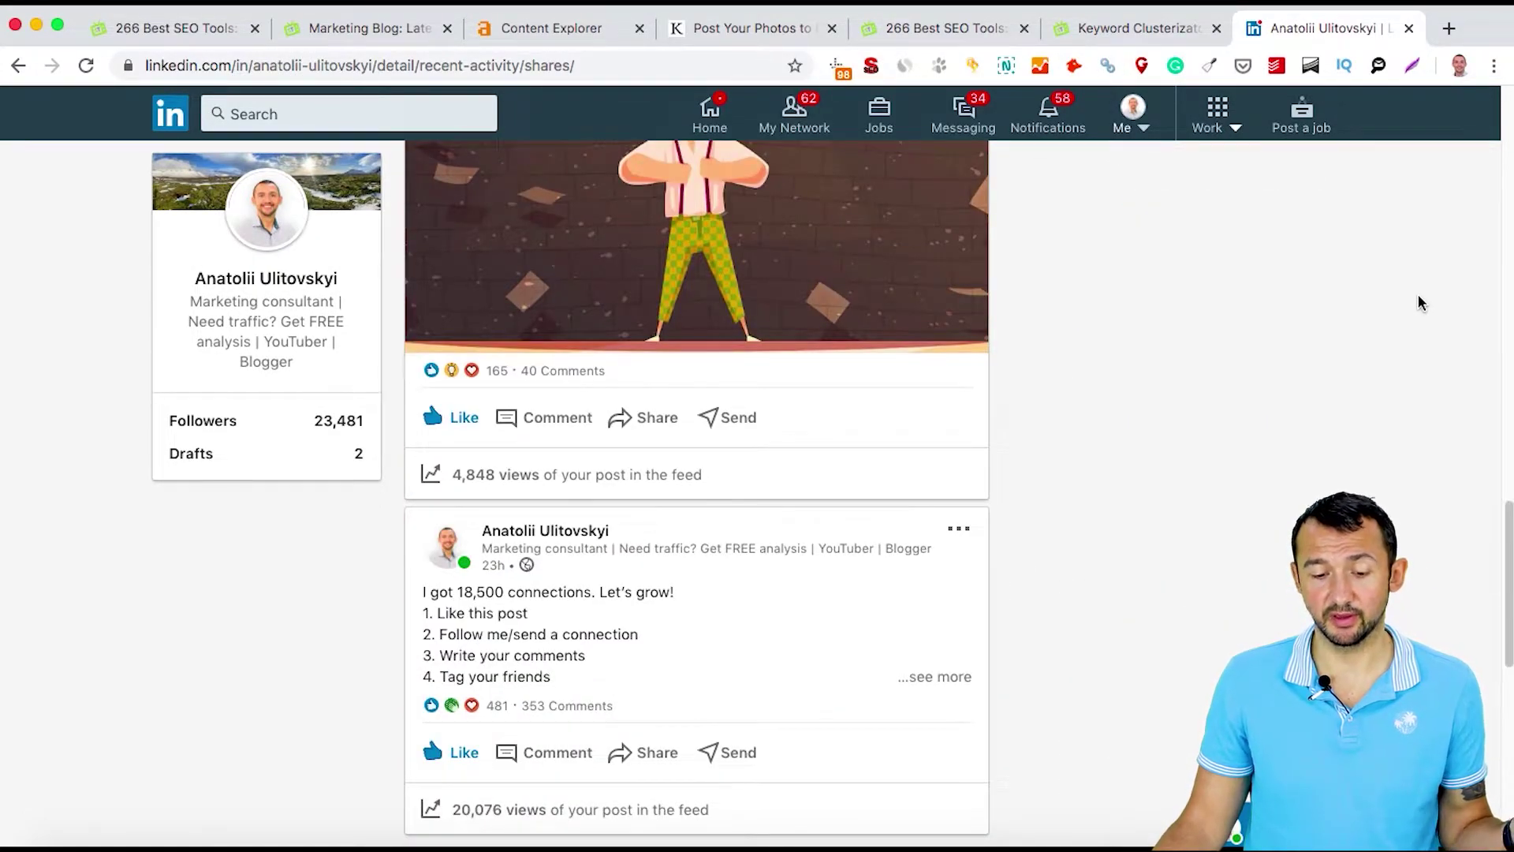
scroll(1419, 304, down, 20)
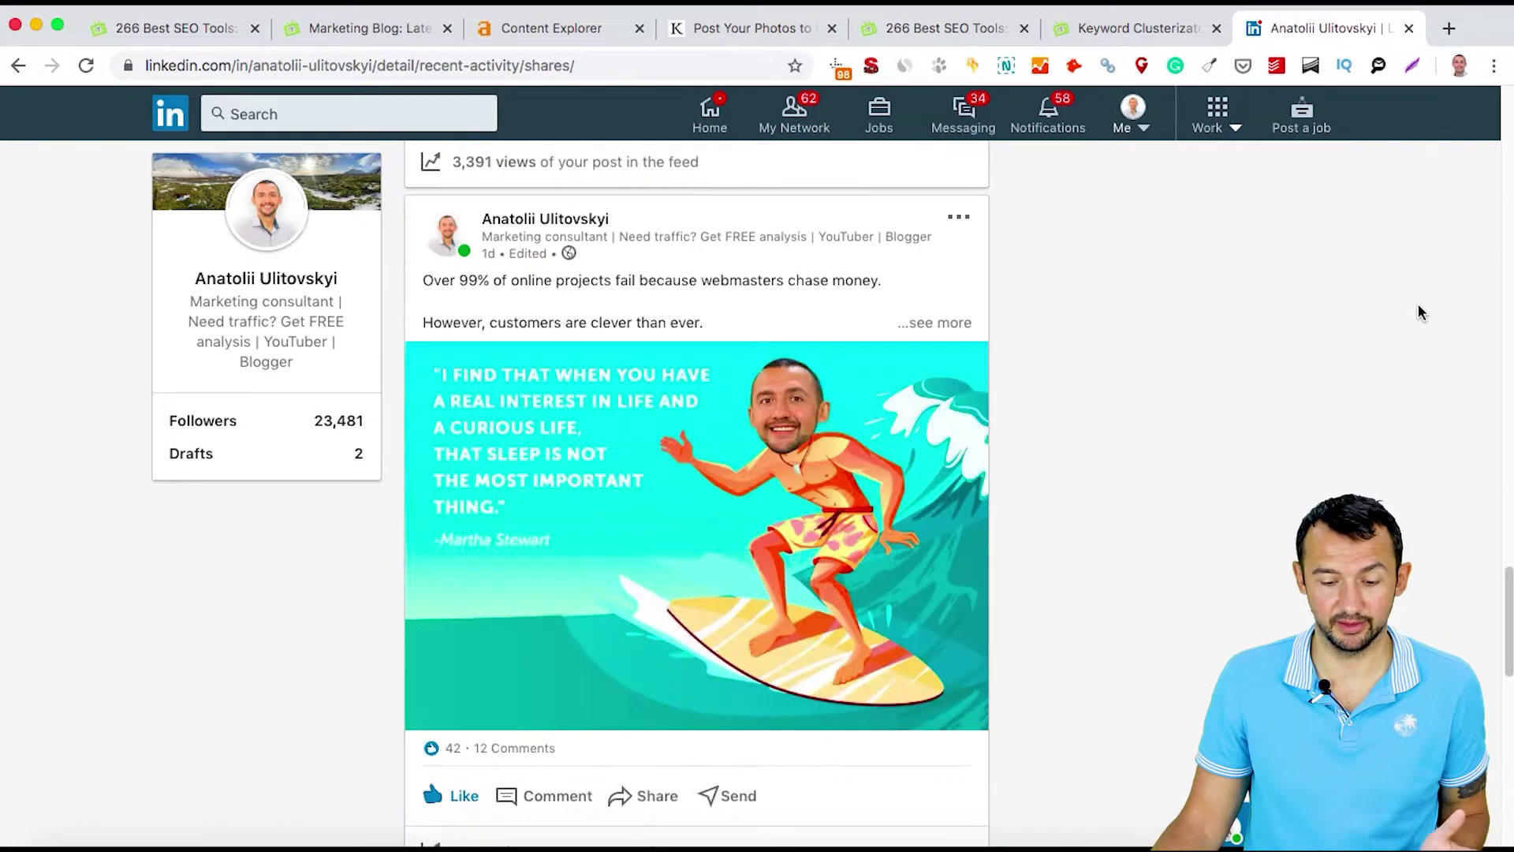
scroll(1420, 313, down, 3)
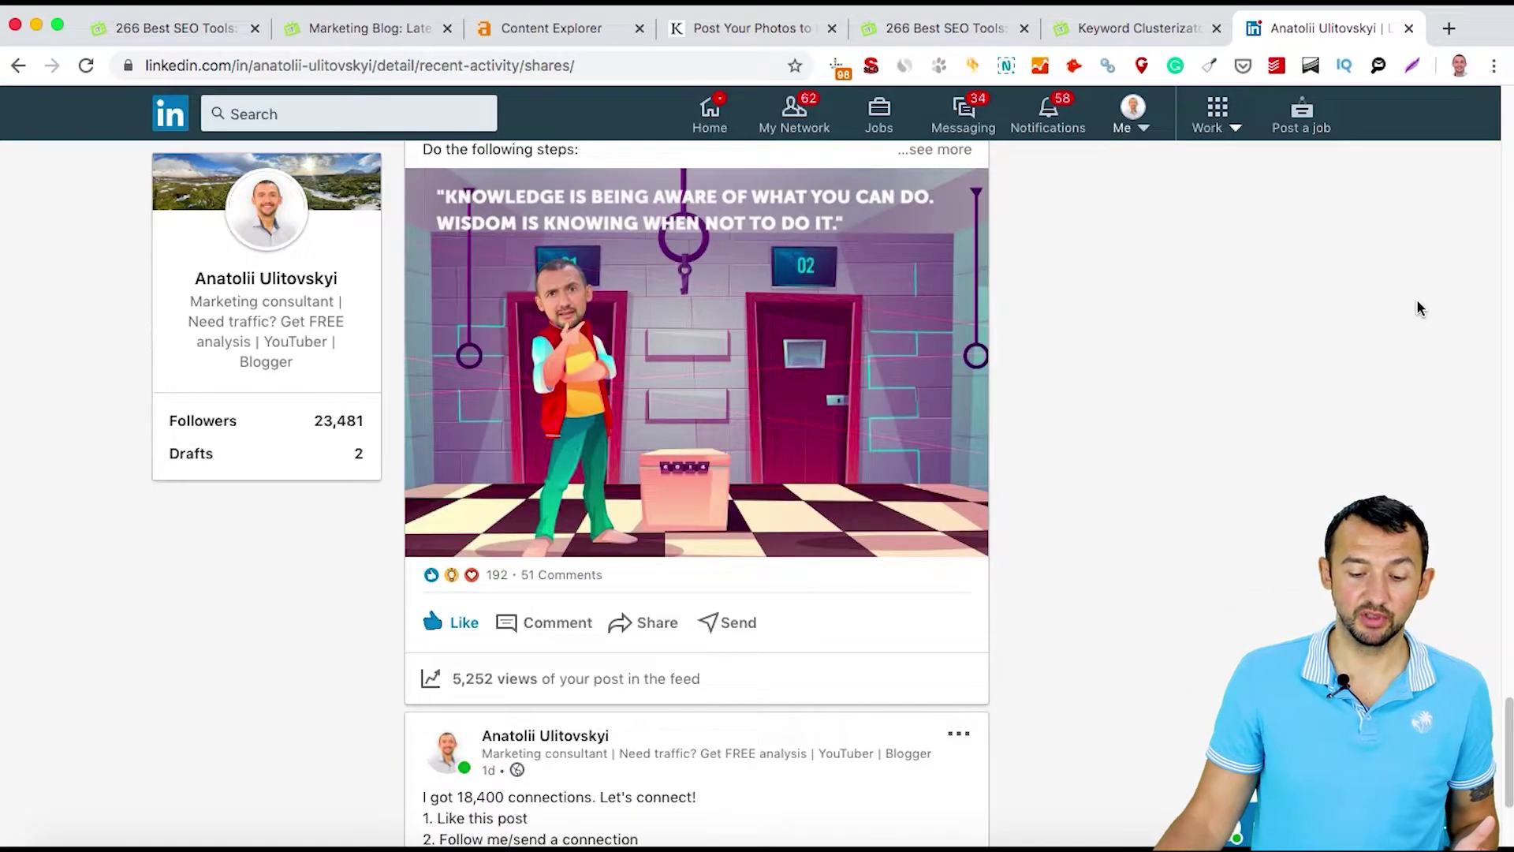
scroll(1420, 307, down, 4)
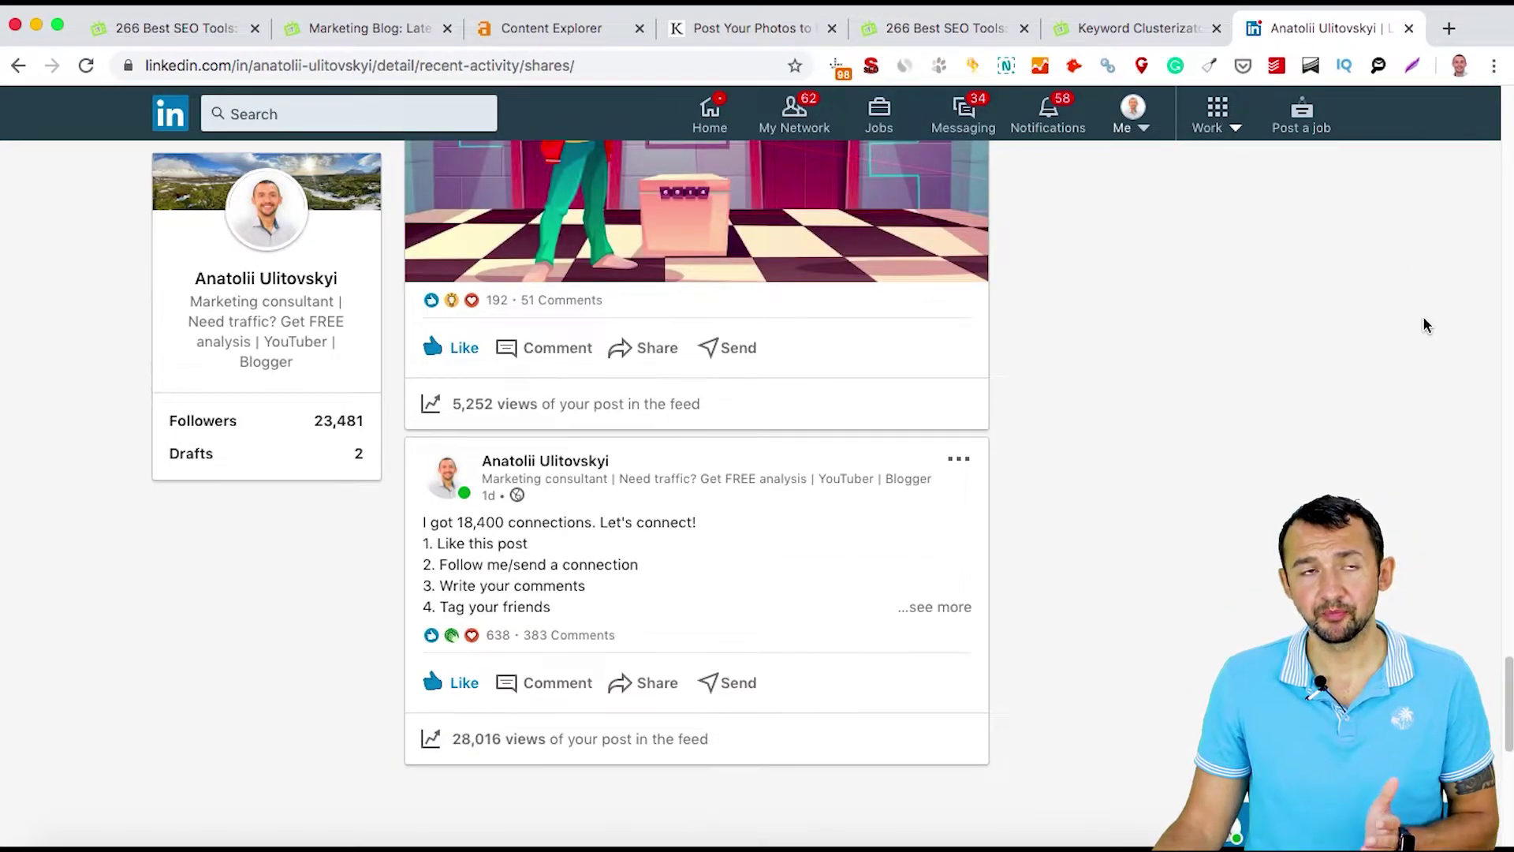
scroll(1424, 323, down, 10)
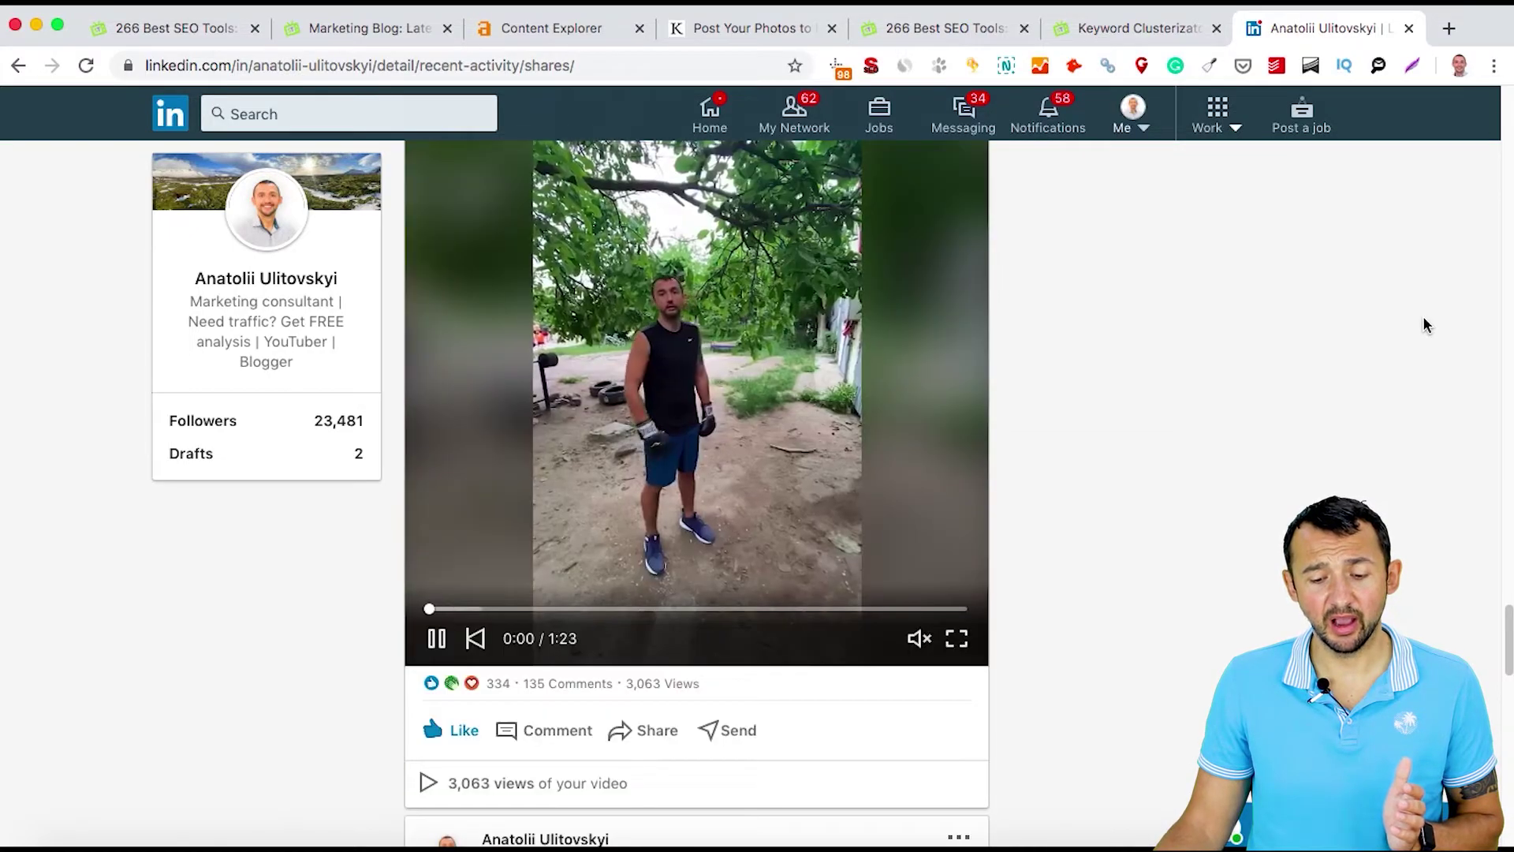
scroll(1423, 318, down, 3)
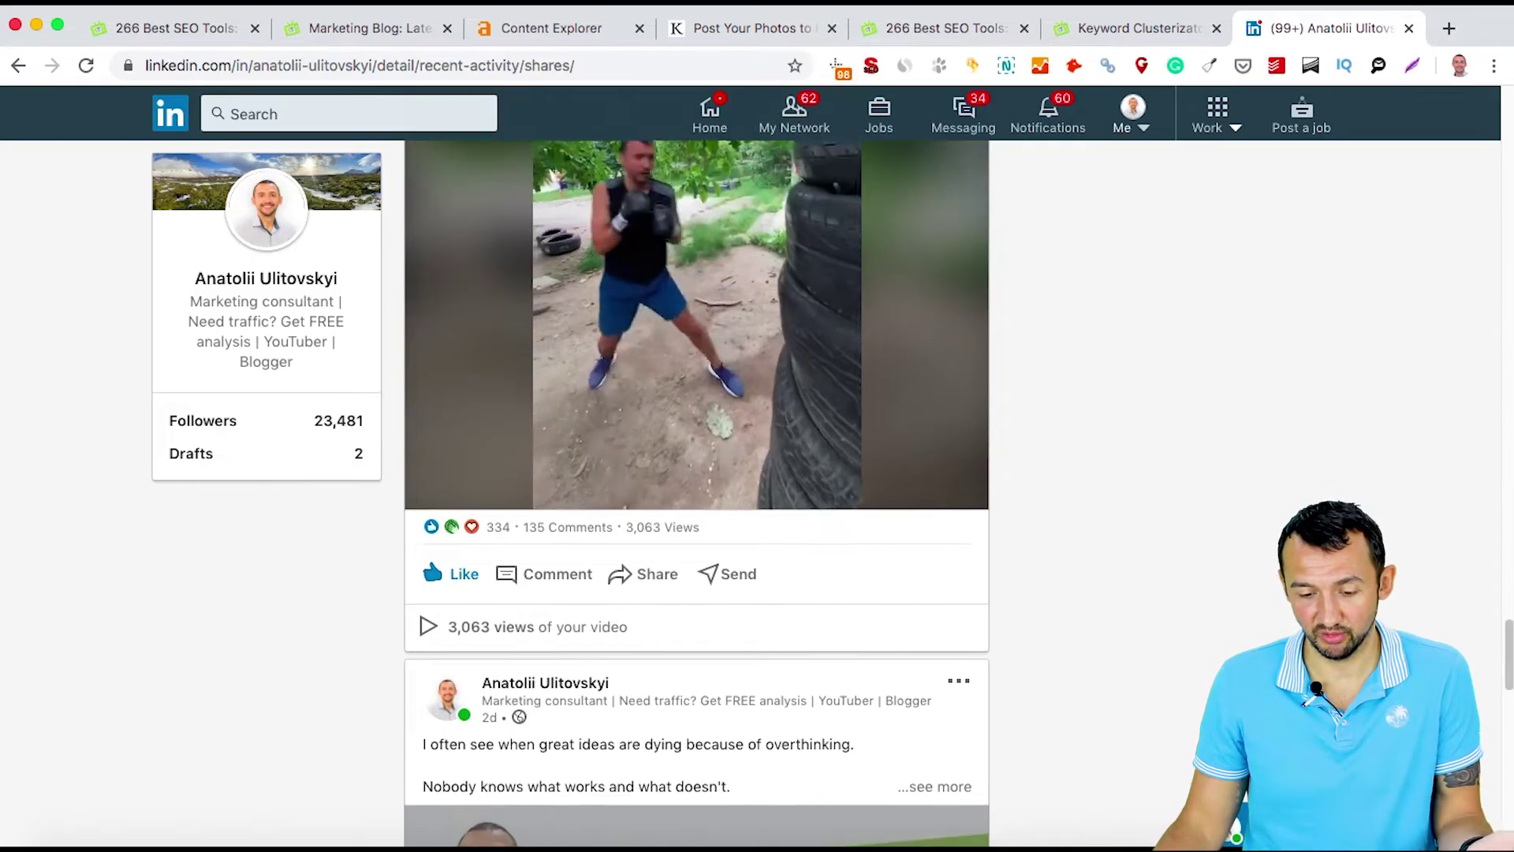
scroll(1303, 516, up, 3)
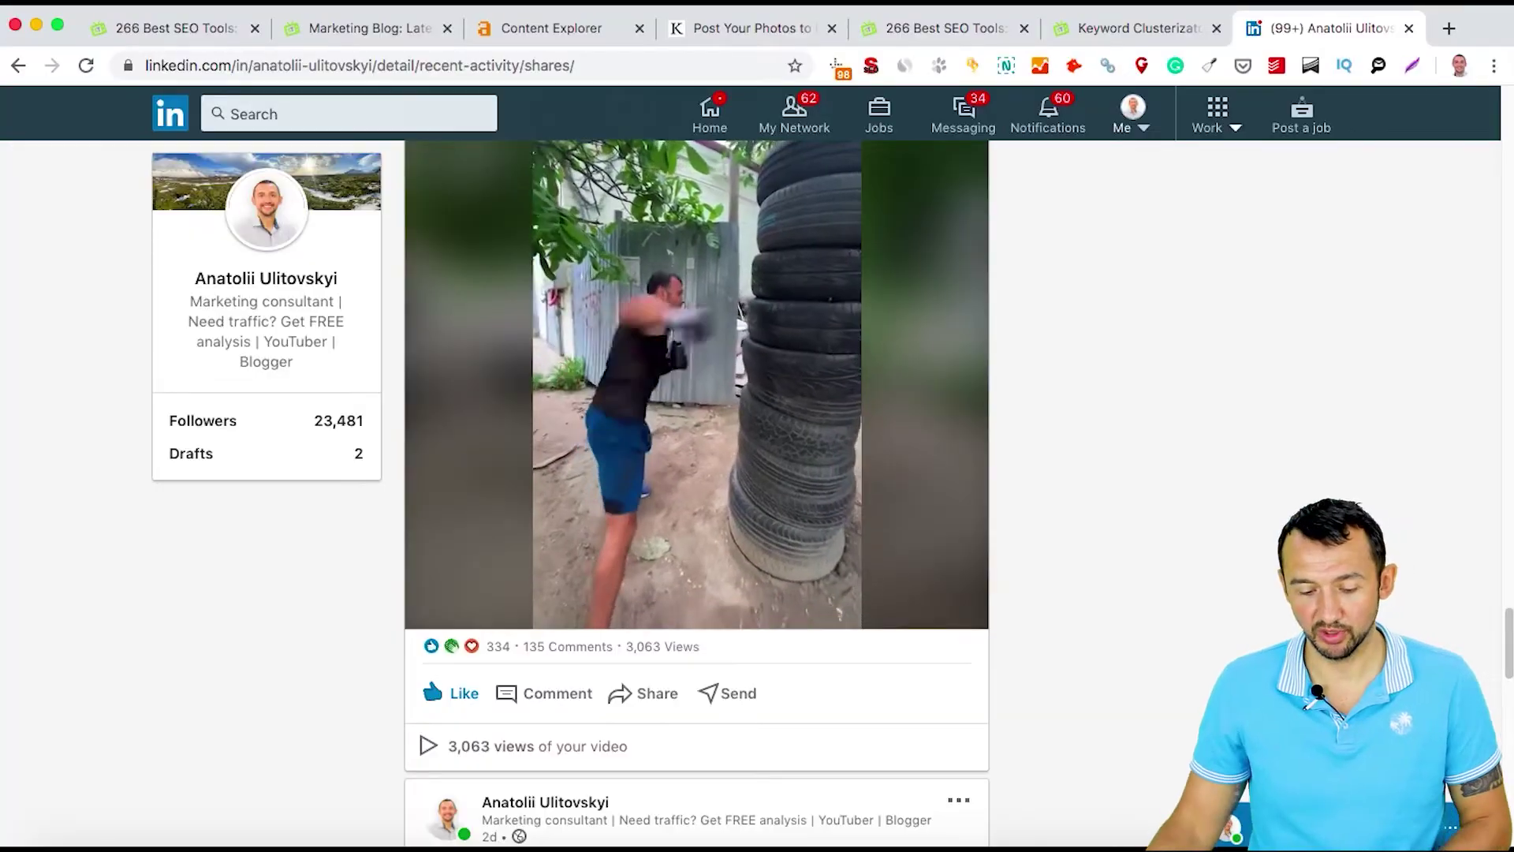
scroll(1290, 483, down, 5)
scroll(1291, 483, down, 13)
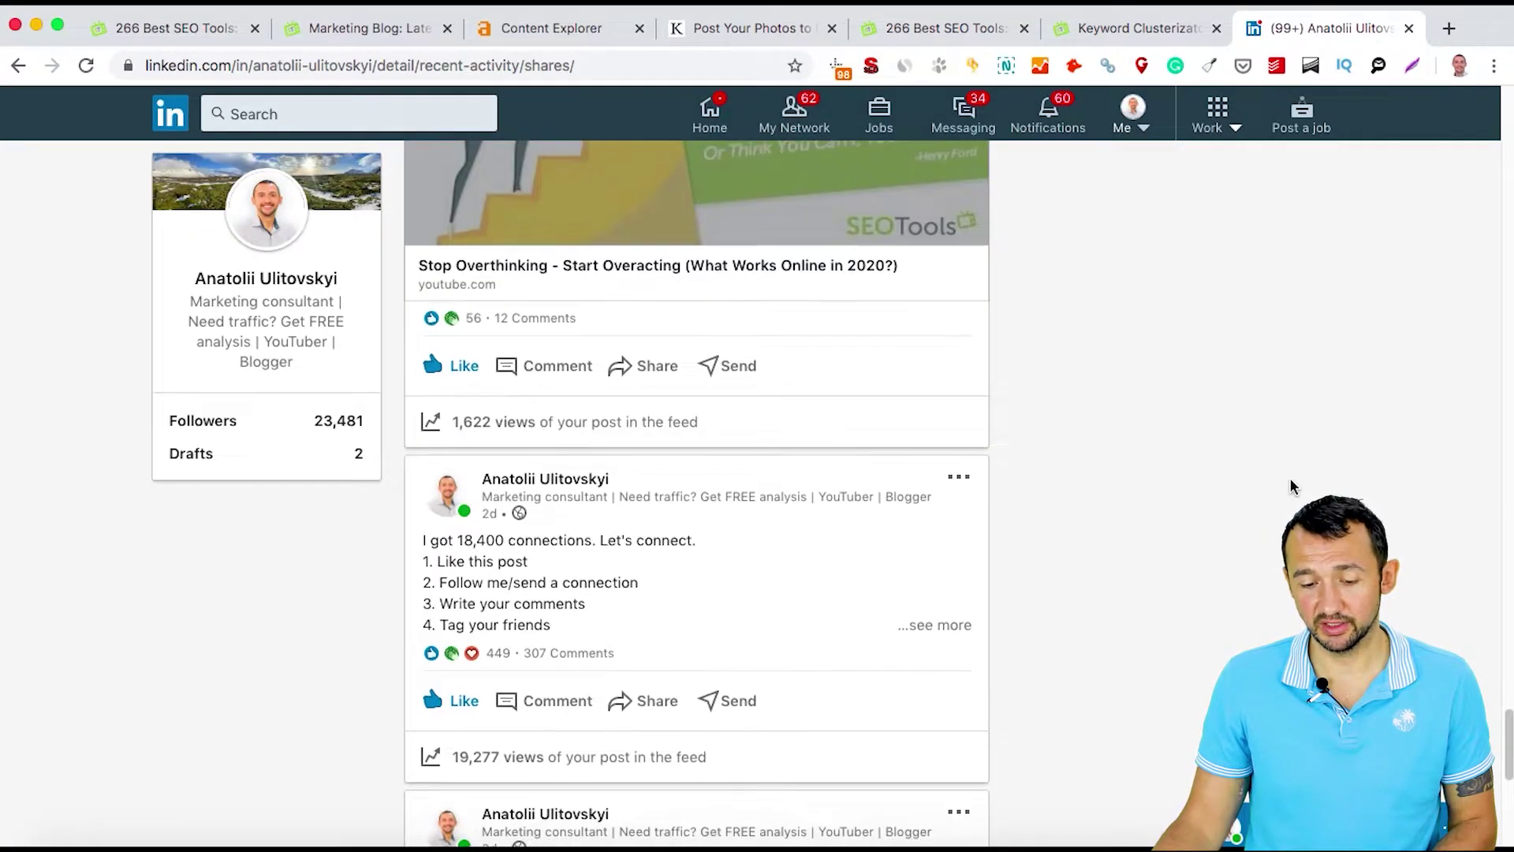
scroll(1291, 490, down, 2)
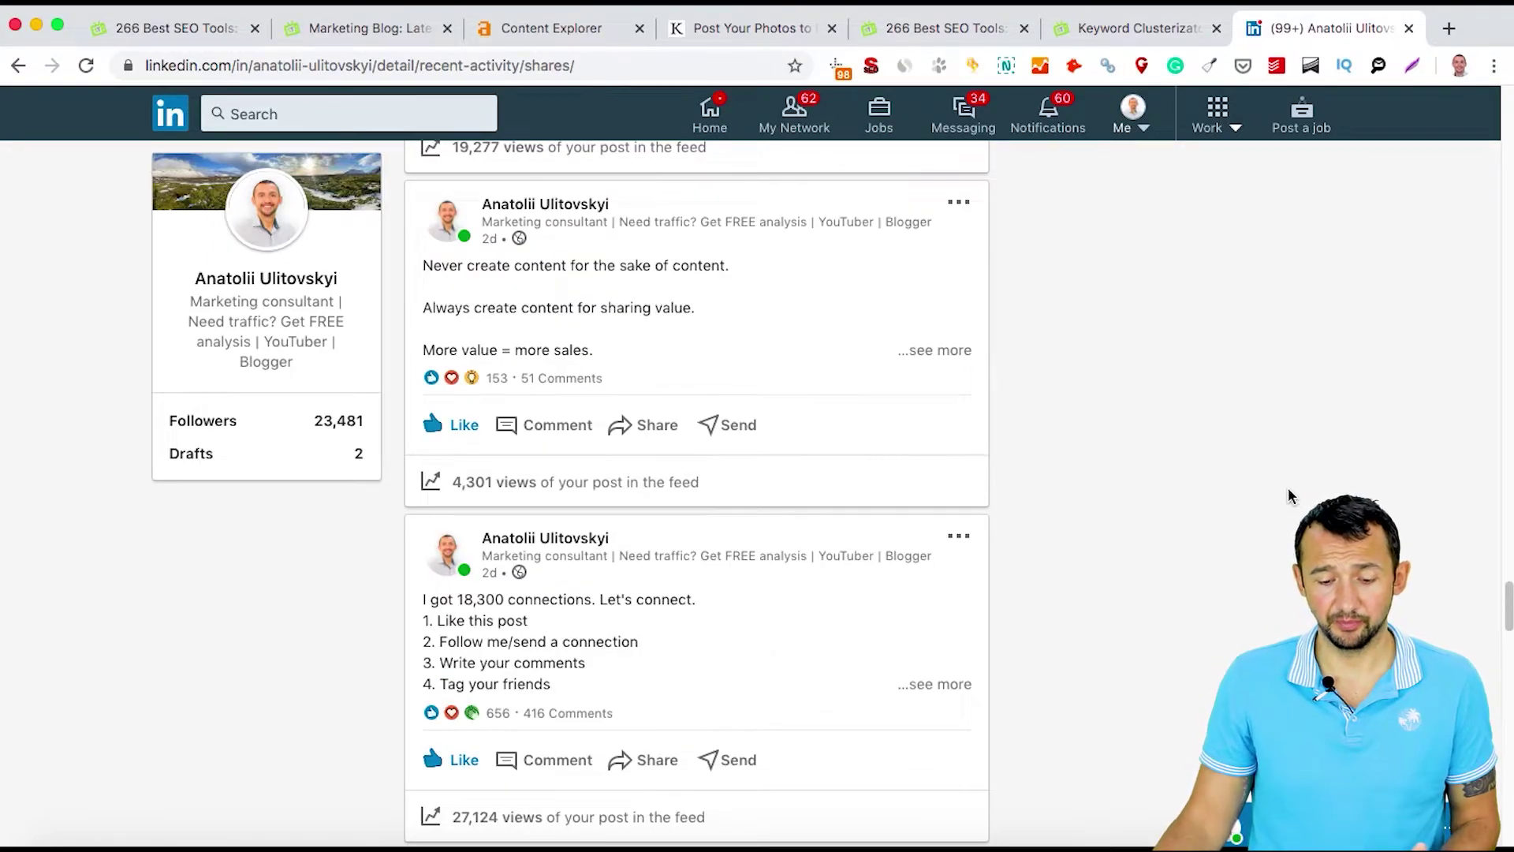
scroll(1289, 489, down, 12)
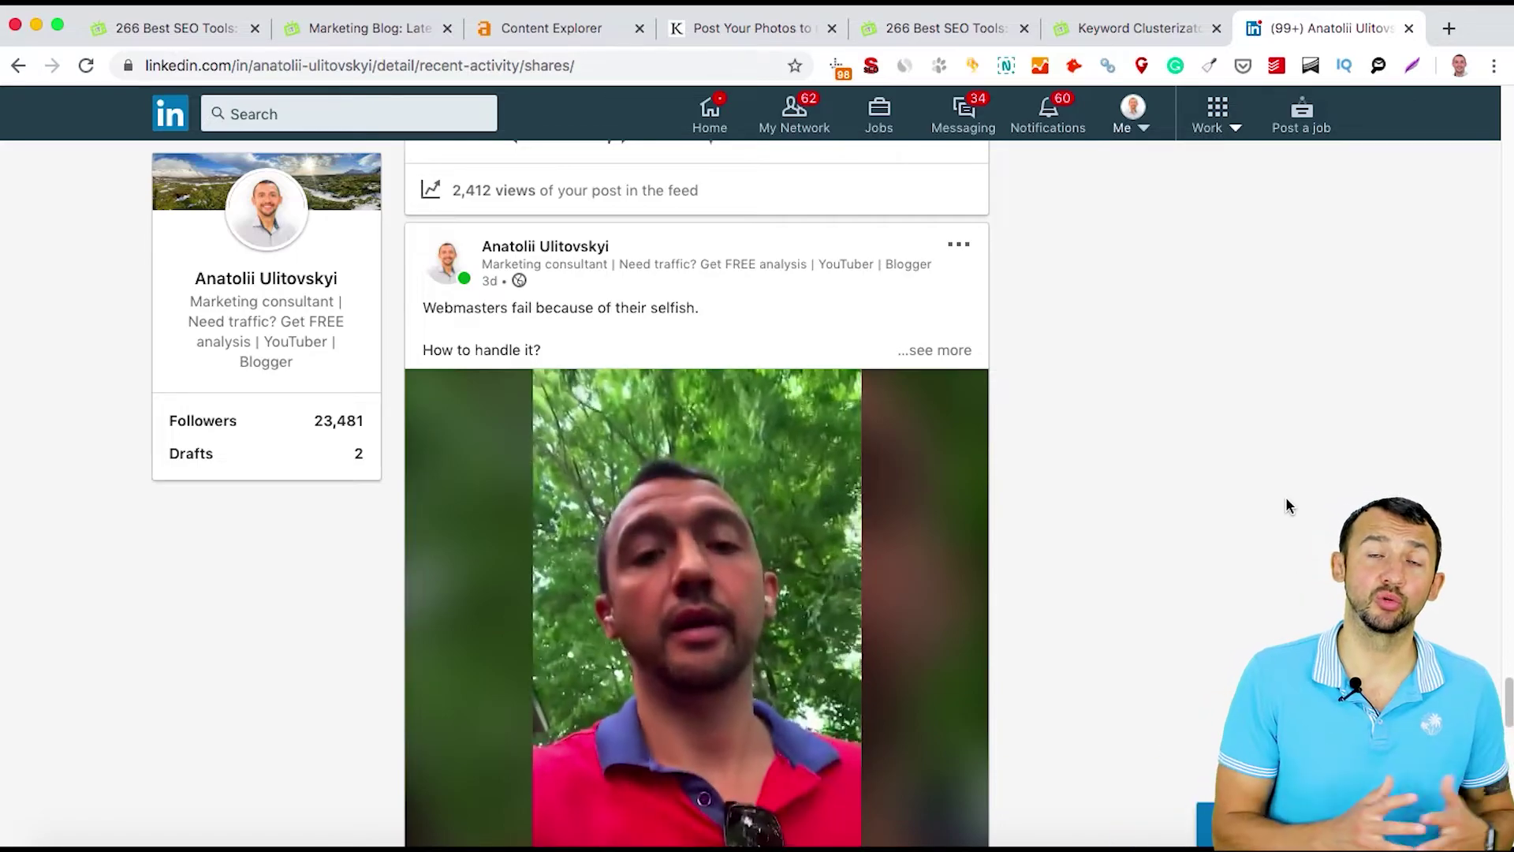